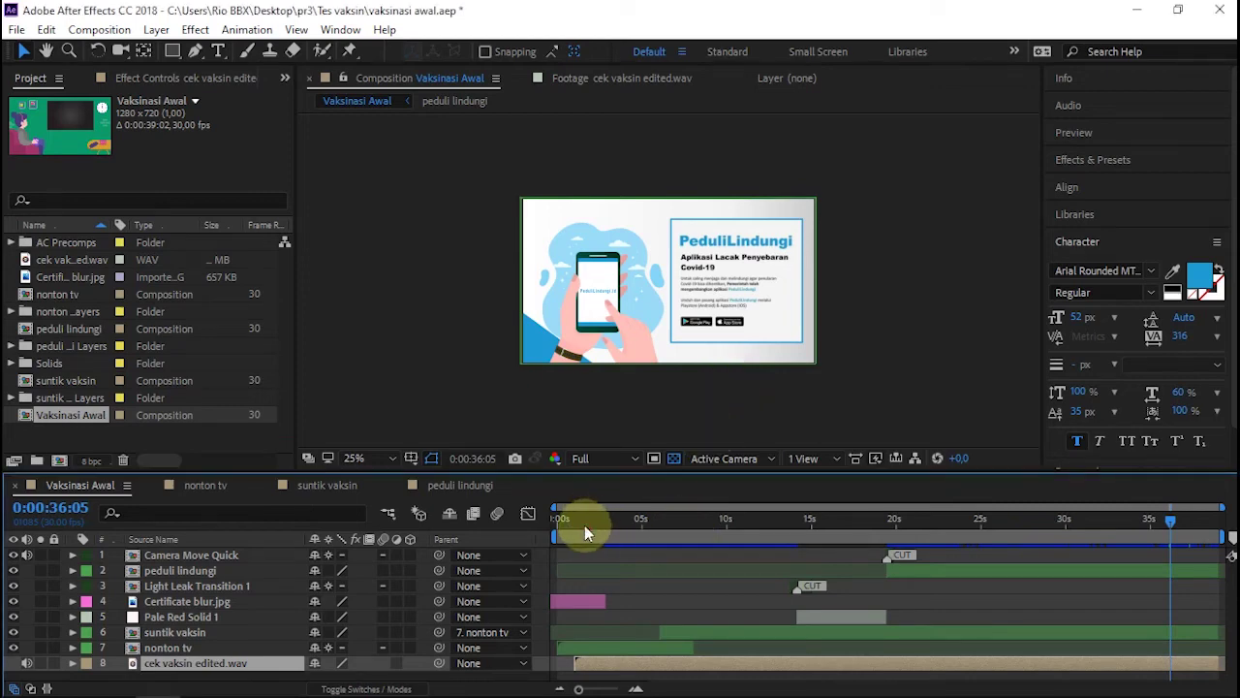
Preview the comp's opening and phone scene, then scrub Sequence 01 near its start in Premiere Pro.
{"action": "left_click_drag", "start_coordinate": [584, 525], "coordinate": [955, 525]}
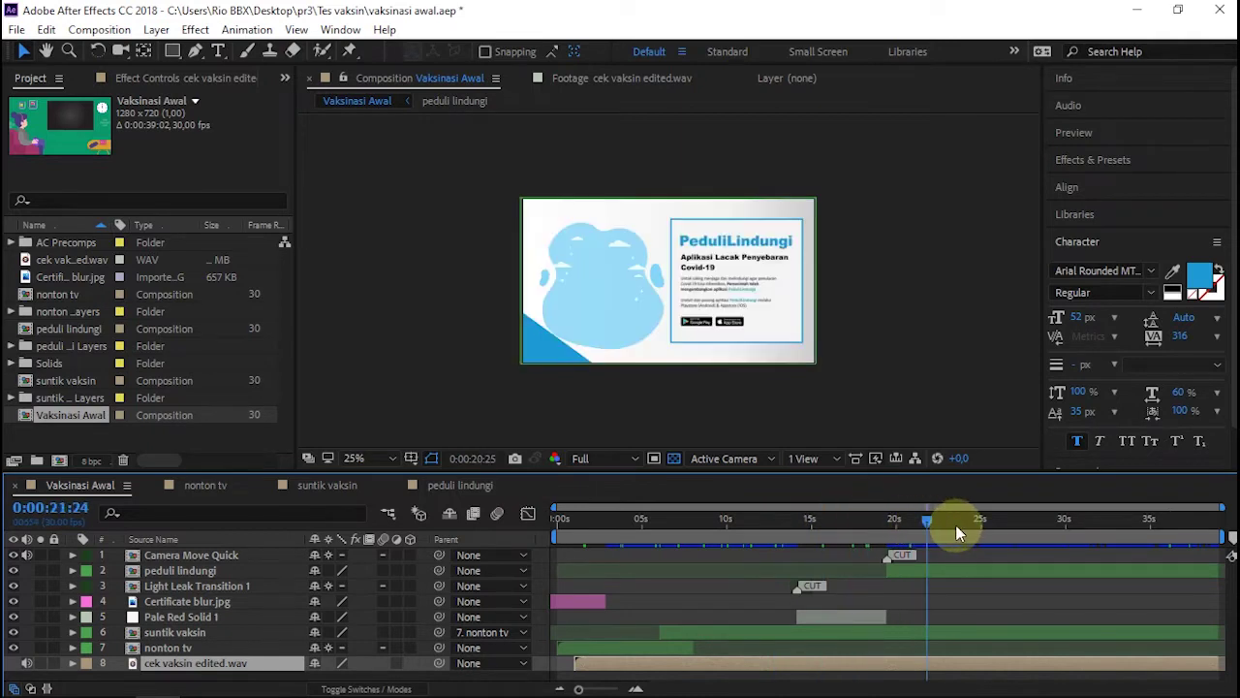
{"action": "left_click", "coordinate": [1040, 538]}
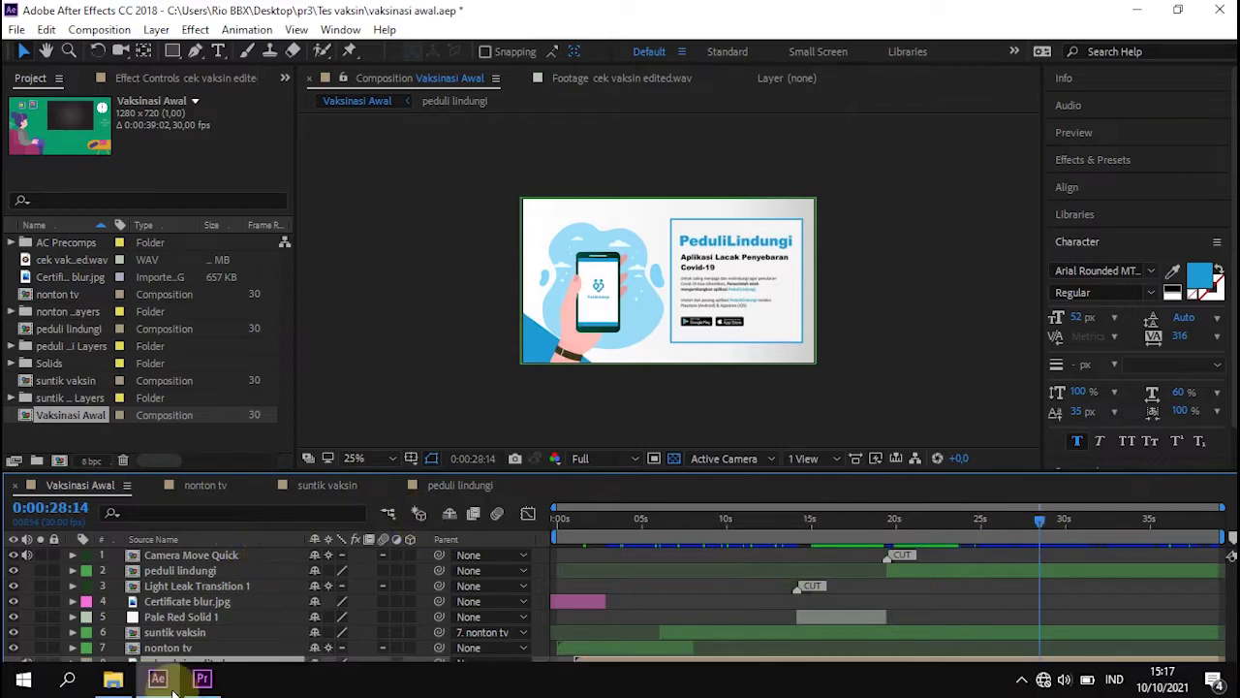
{"action": "left_click", "coordinate": [203, 678]}
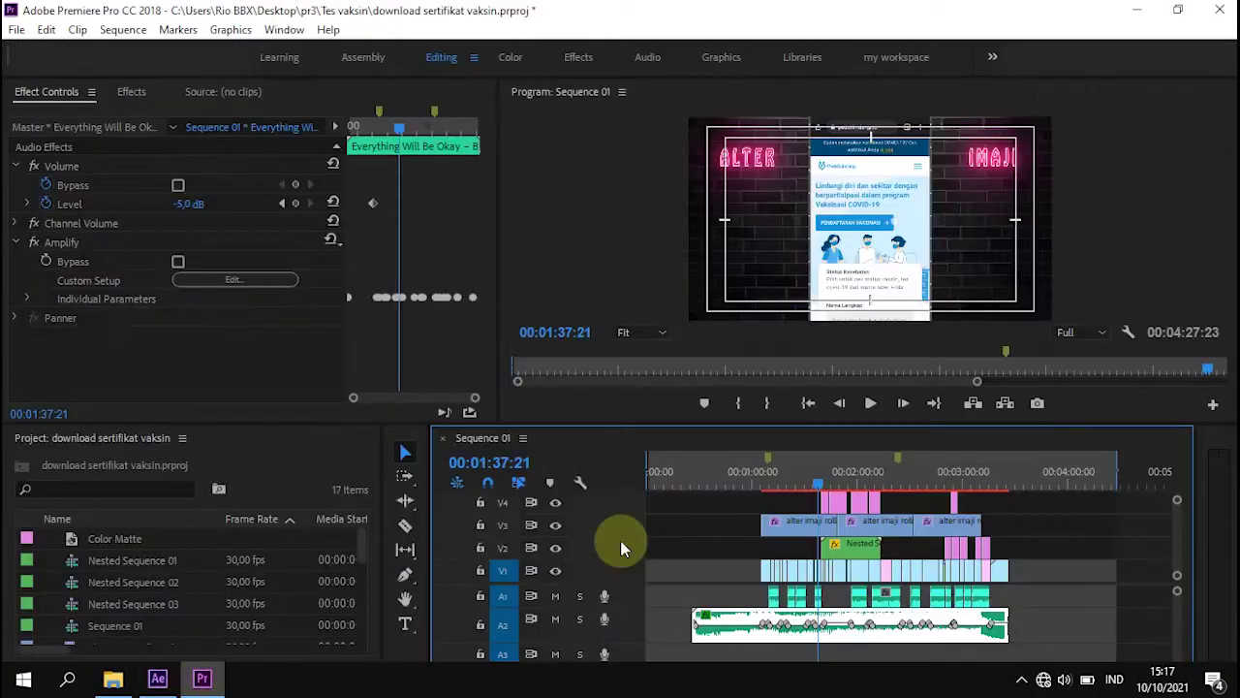
{"action": "left_click", "coordinate": [659, 467]}
{"action": "left_click_drag", "start_coordinate": [681, 481], "coordinate": [790, 495]}
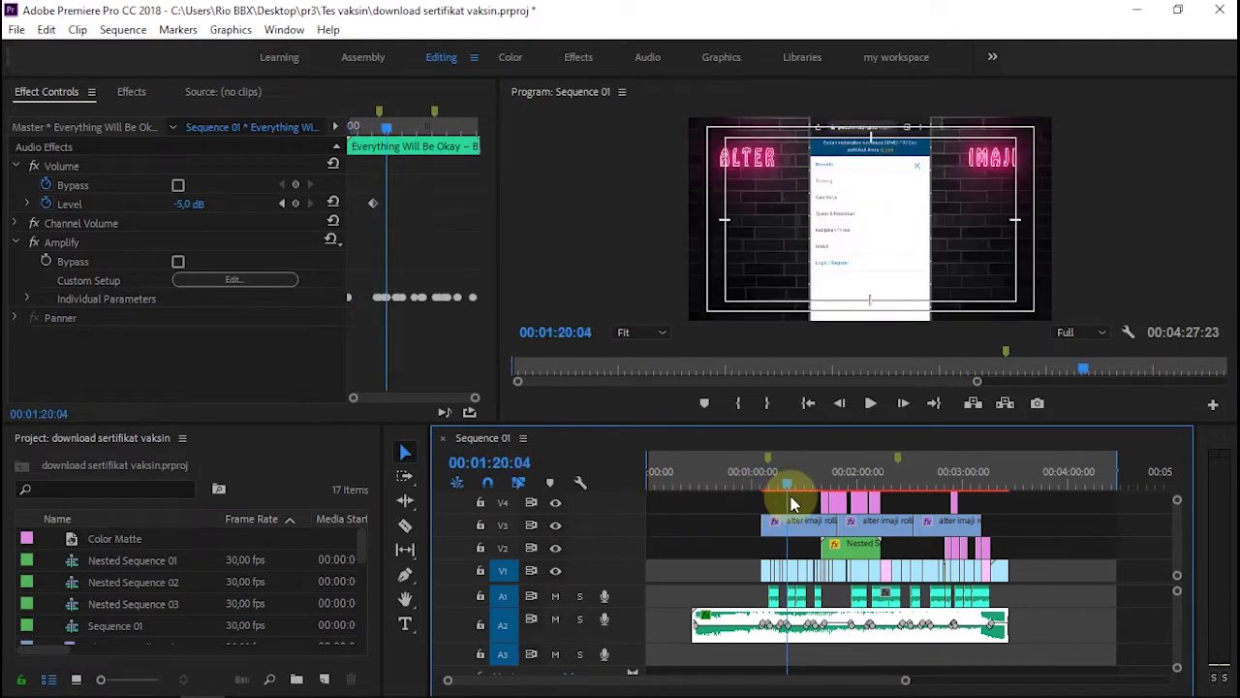
{"action": "left_click", "coordinate": [683, 485]}
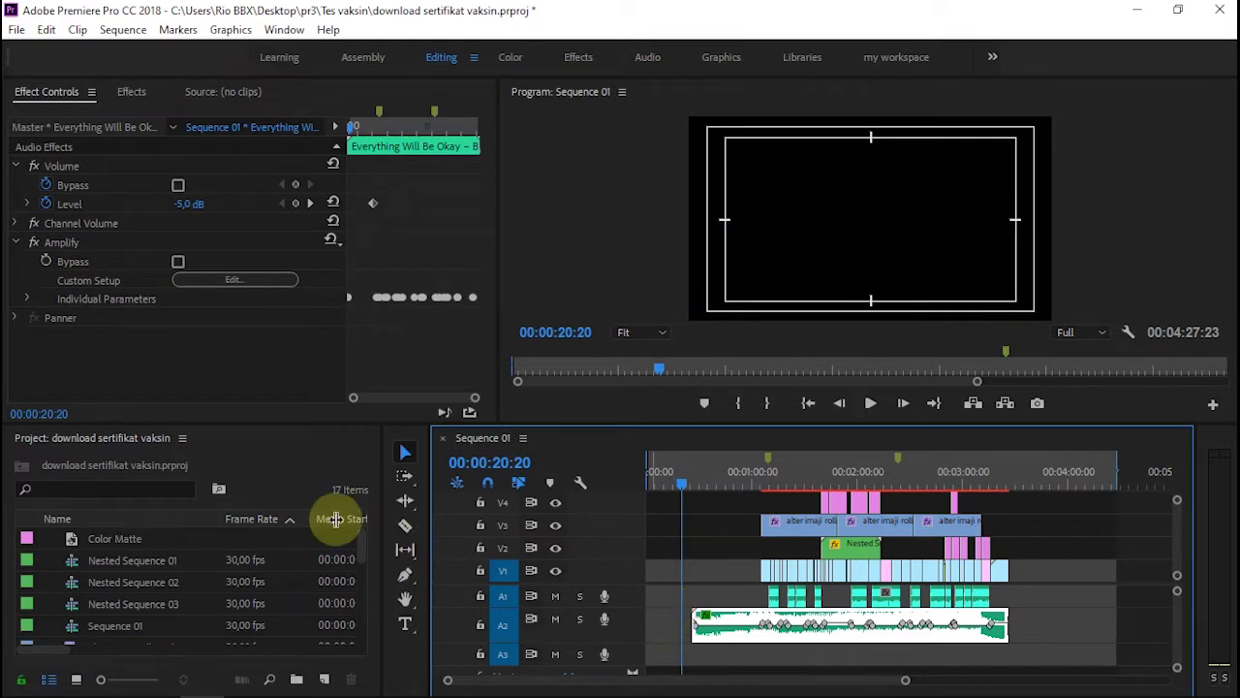
Show the Media Browser panel from the Window menu.
{"action": "left_click", "coordinate": [288, 39]}
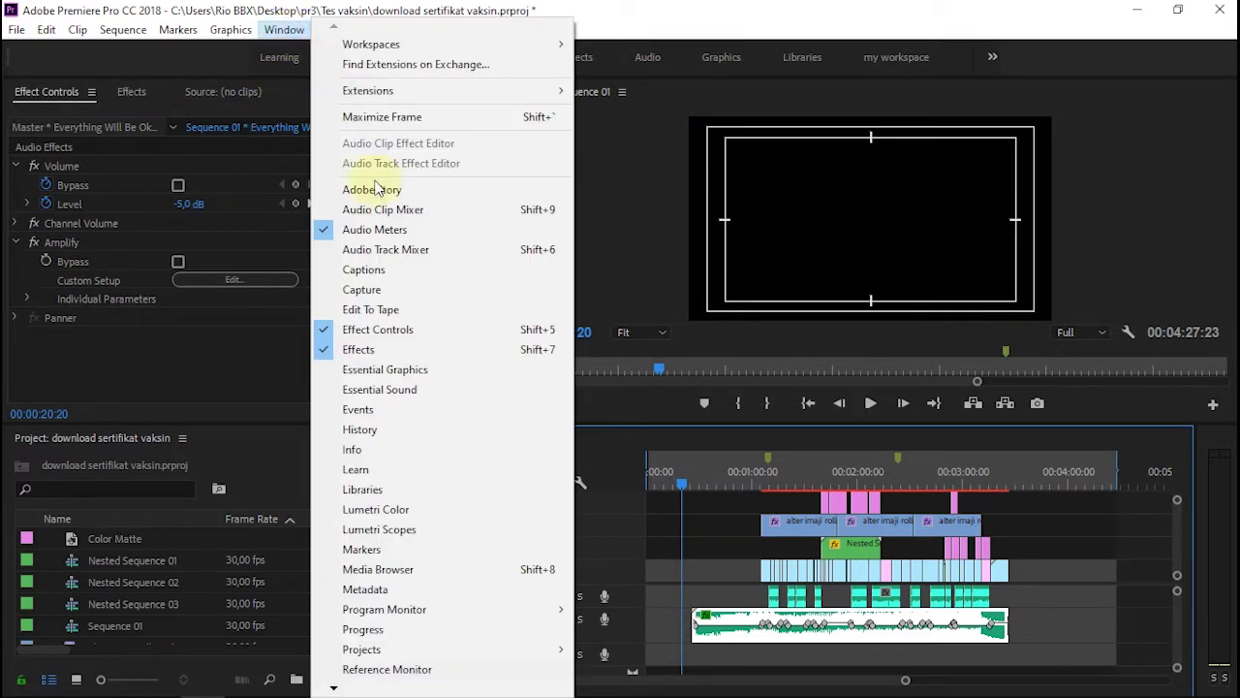
{"action": "left_click", "coordinate": [412, 577]}
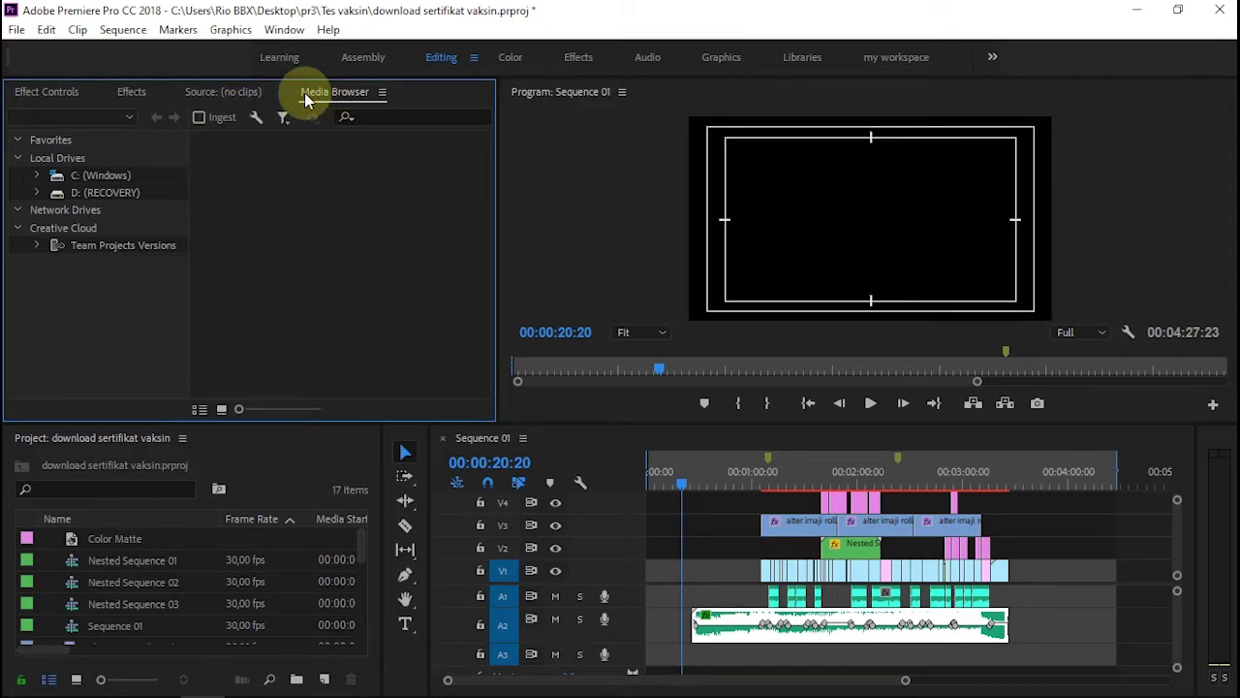
Browse the C: drive through Users and the personal user folder into Desktop.
{"action": "left_click", "coordinate": [97, 179]}
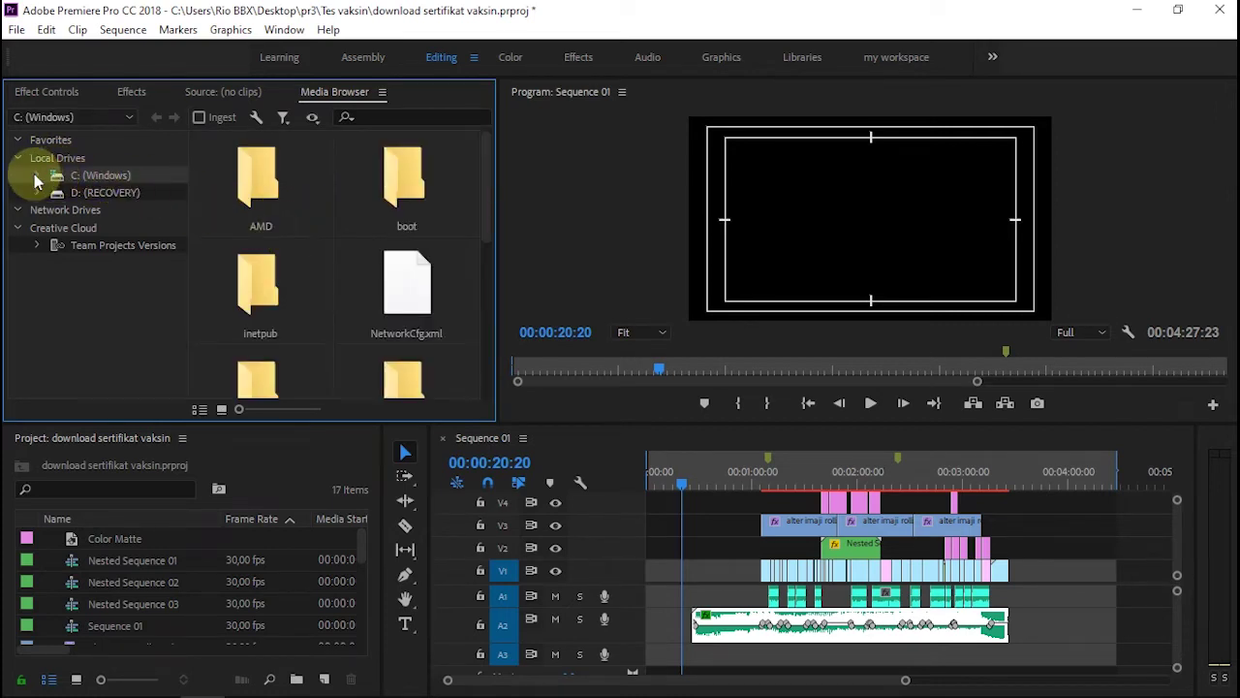
{"action": "scroll", "coordinate": [296, 223], "scroll_direction": "down", "scroll_amount": 2}
{"action": "scroll", "coordinate": [295, 225], "scroll_direction": "down", "scroll_amount": 3}
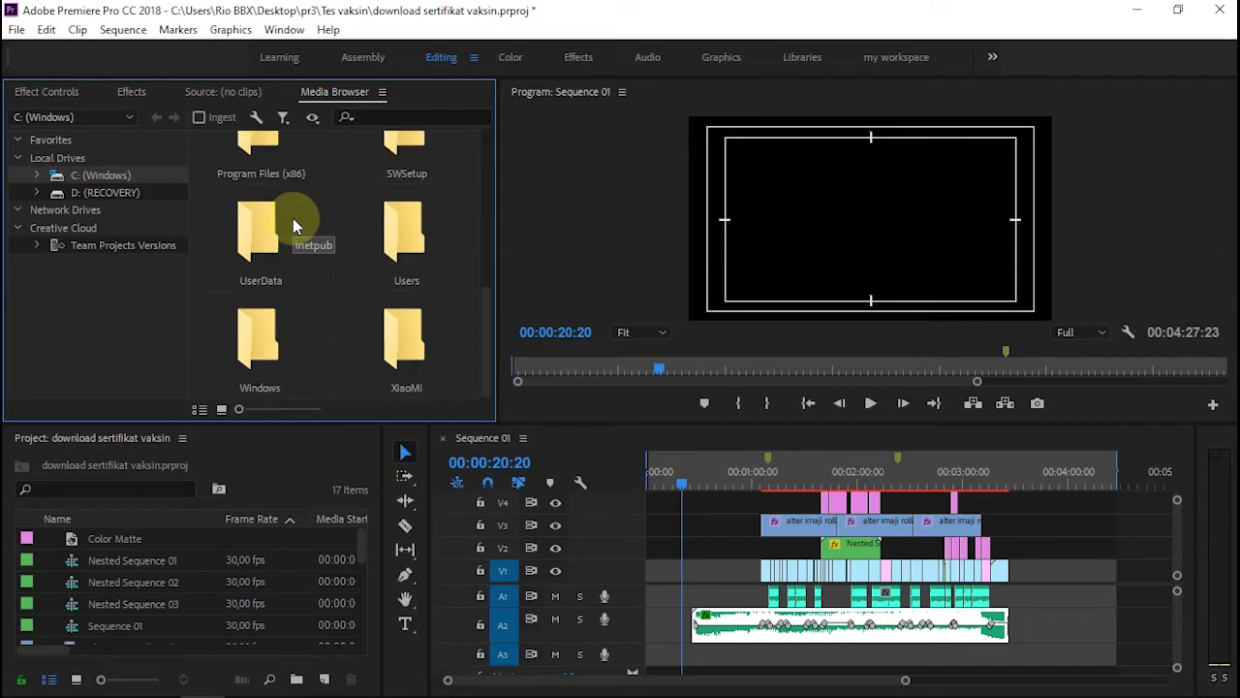
{"action": "double_click", "coordinate": [387, 227]}
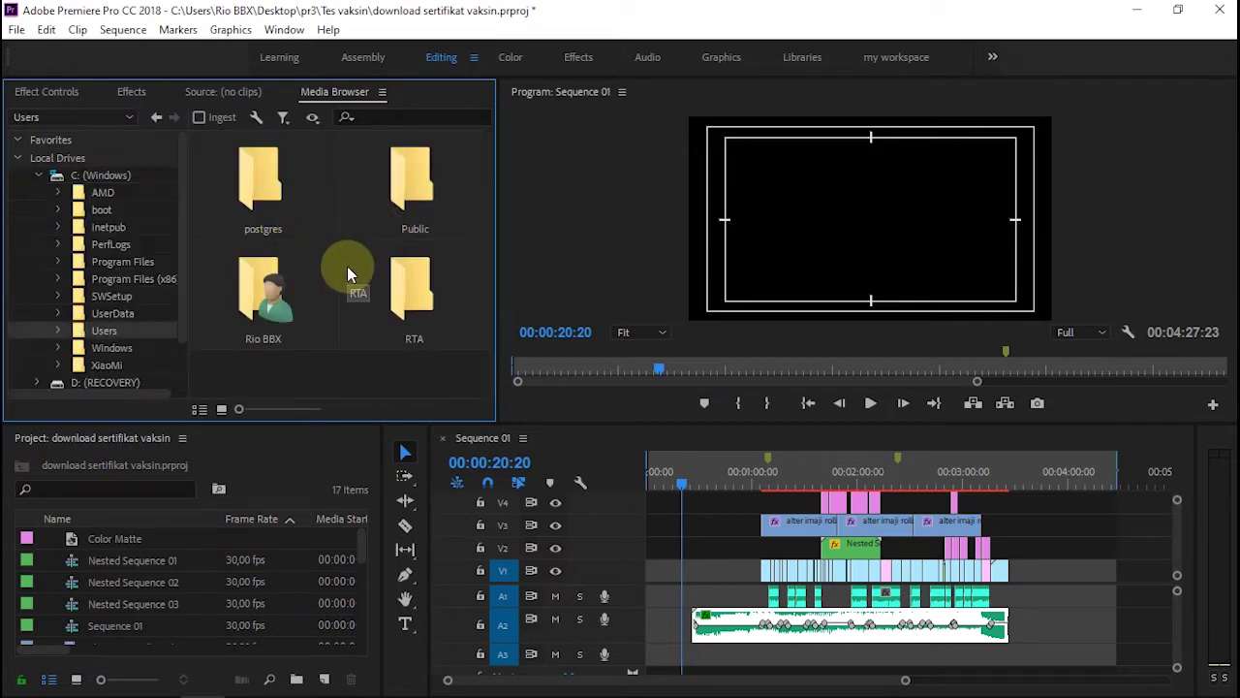
{"action": "double_click", "coordinate": [258, 284]}
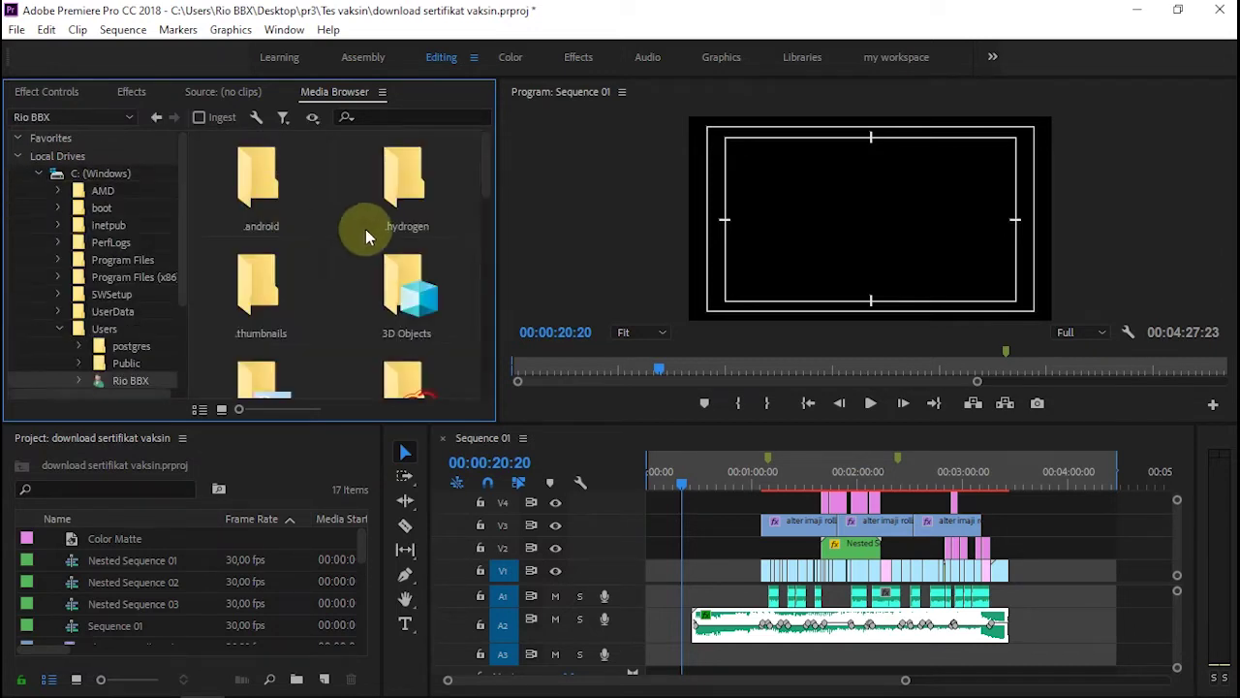
{"action": "scroll", "coordinate": [398, 267], "scroll_direction": "down", "scroll_amount": 1}
{"action": "scroll", "coordinate": [398, 267], "scroll_direction": "down", "scroll_amount": 1}
{"action": "scroll", "coordinate": [277, 278], "scroll_direction": "down", "scroll_amount": 1}
{"action": "scroll", "coordinate": [291, 291], "scroll_direction": "down", "scroll_amount": 1}
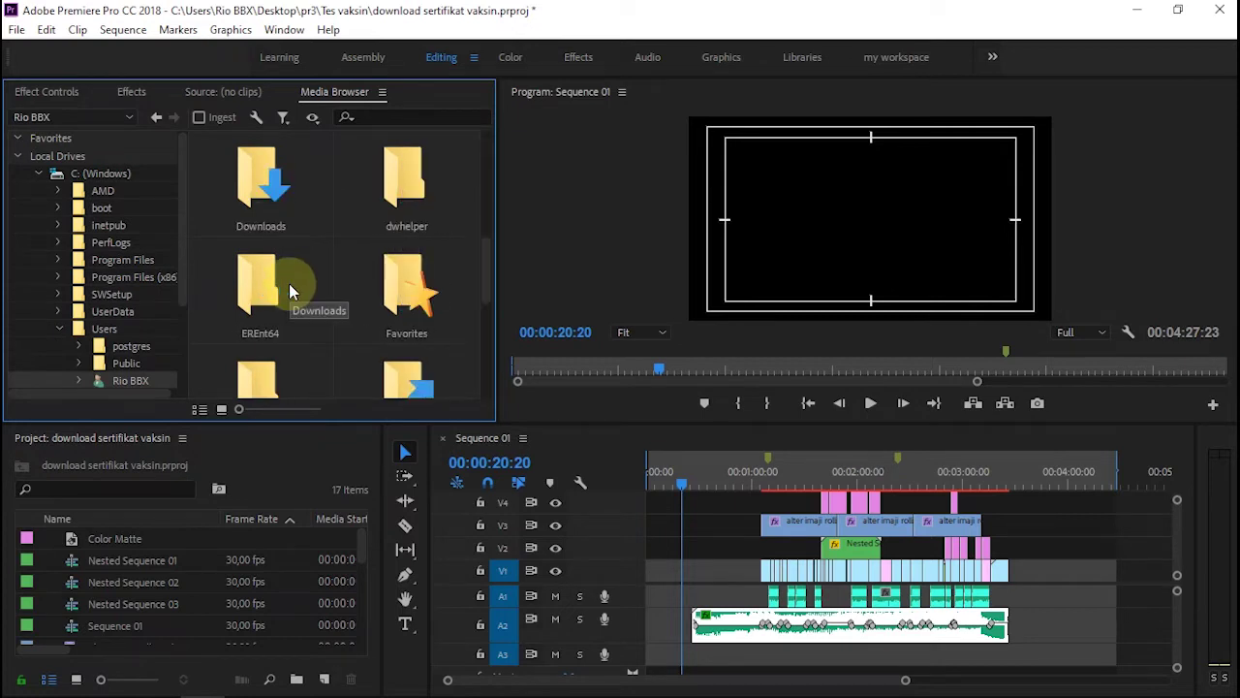
{"action": "scroll", "coordinate": [291, 291], "scroll_direction": "up", "scroll_amount": 1}
{"action": "double_click", "coordinate": [267, 193]}
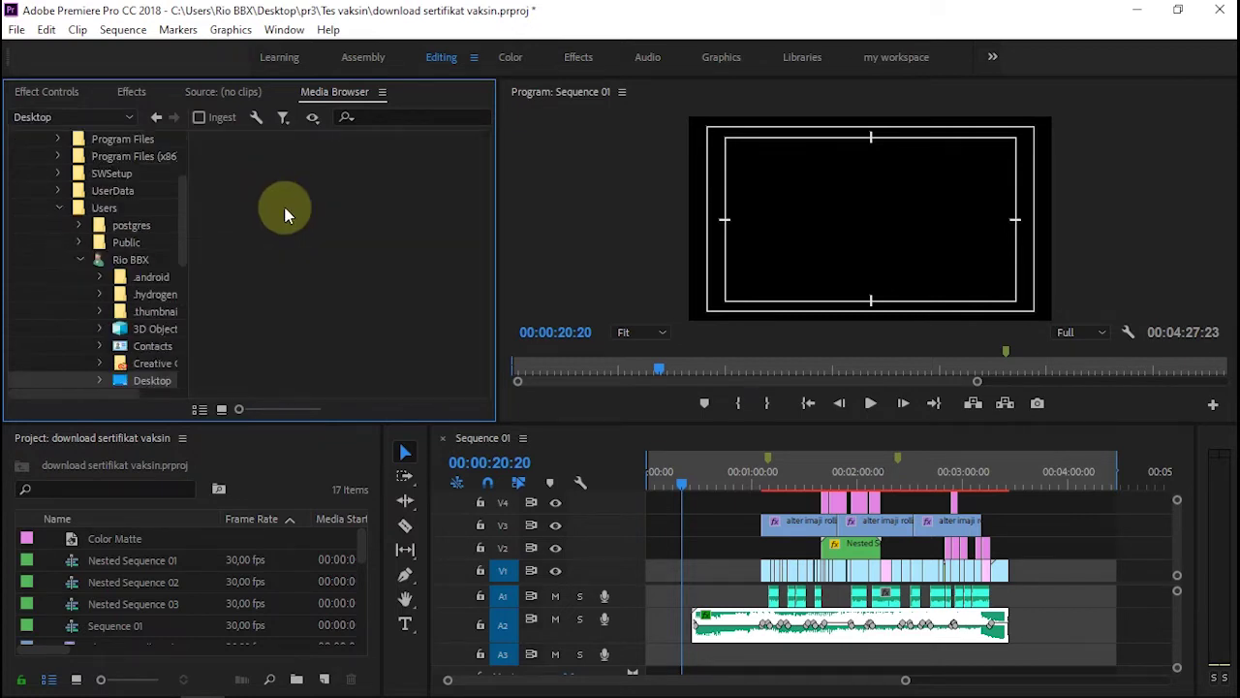
Open pr3 > Tes vaksin and select vaksinasi awal.aep.
{"action": "scroll", "coordinate": [405, 270], "scroll_direction": "down", "scroll_amount": 2}
{"action": "scroll", "coordinate": [392, 296], "scroll_direction": "down", "scroll_amount": 1}
{"action": "left_click", "coordinate": [395, 311]}
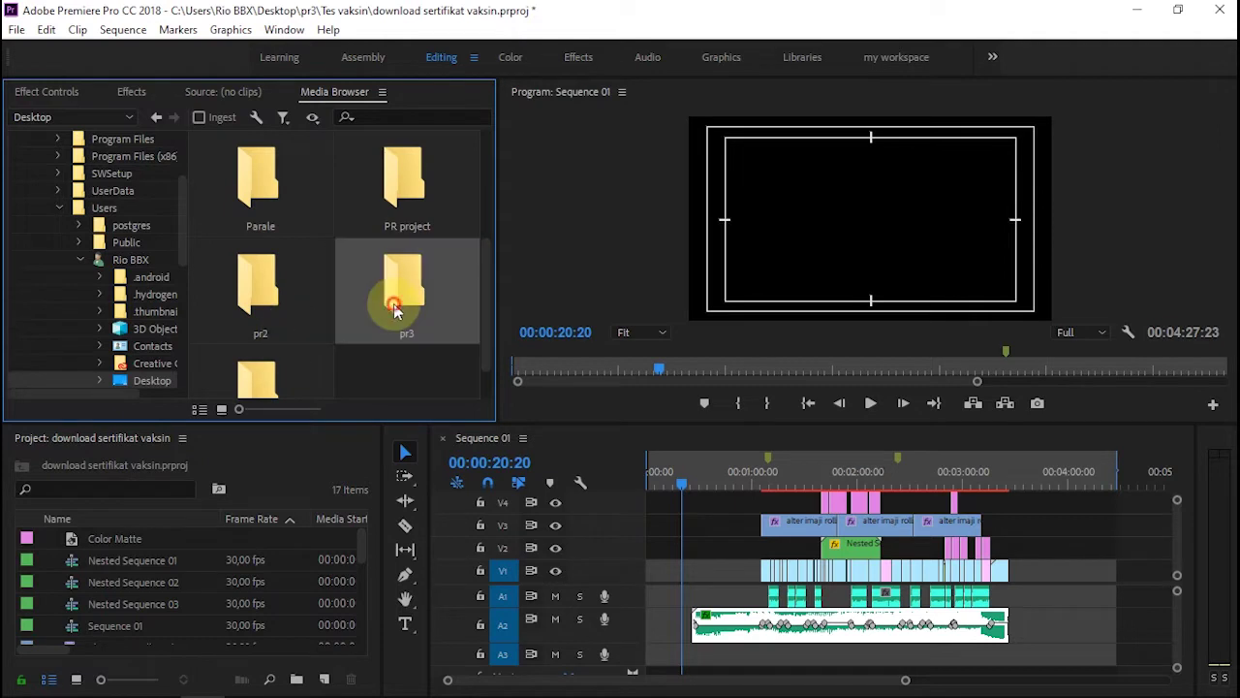
{"action": "double_click", "coordinate": [394, 310]}
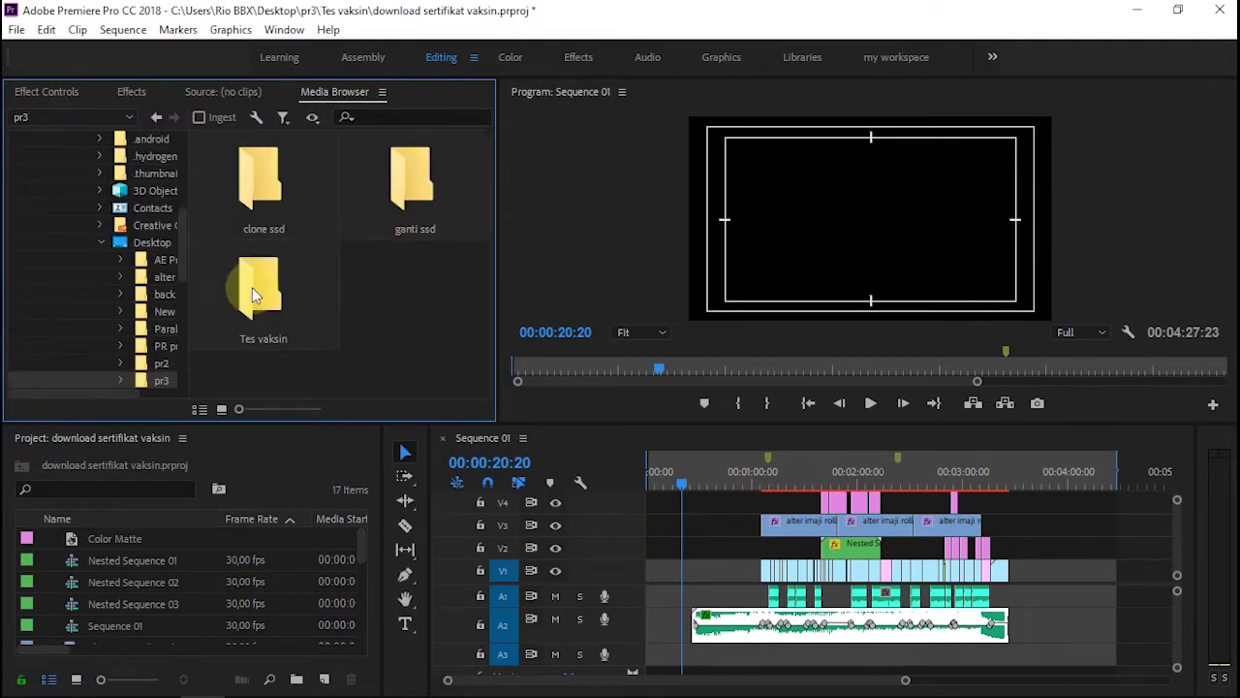
{"action": "double_click", "coordinate": [252, 287]}
{"action": "scroll", "coordinate": [329, 261], "scroll_direction": "down", "scroll_amount": 2}
{"action": "scroll", "coordinate": [388, 254], "scroll_direction": "down", "scroll_amount": 1}
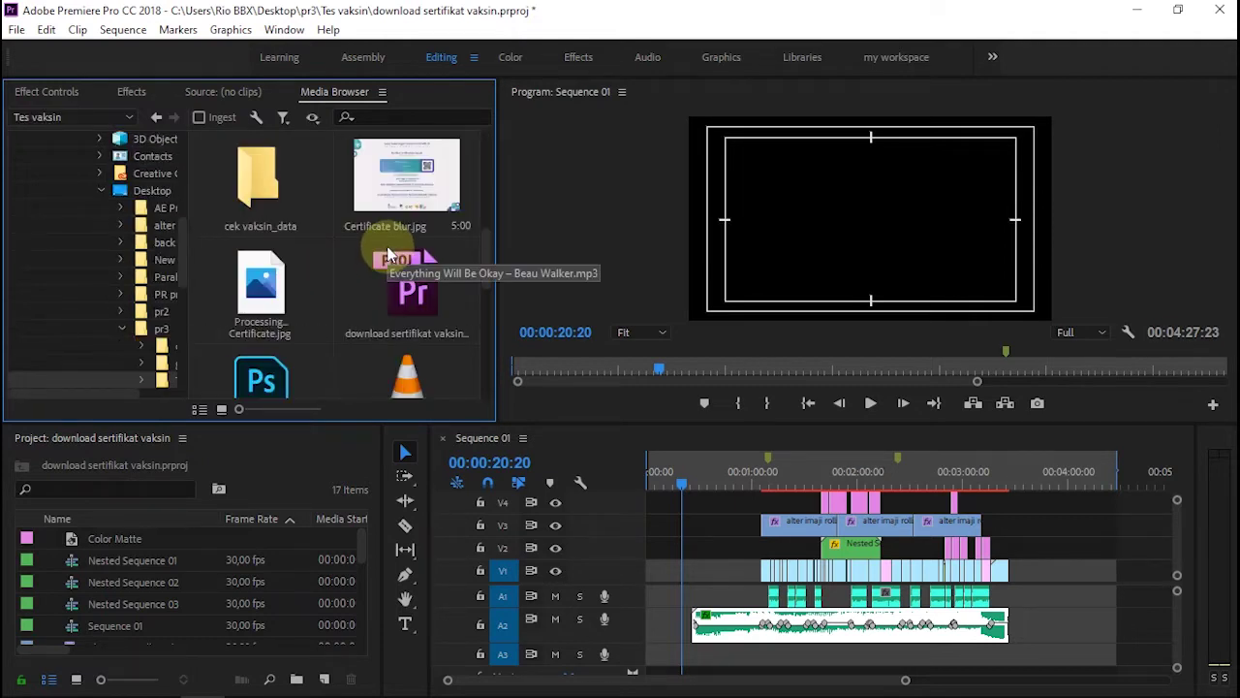
{"action": "scroll", "coordinate": [388, 254], "scroll_direction": "down", "scroll_amount": 4}
{"action": "scroll", "coordinate": [388, 254], "scroll_direction": "down", "scroll_amount": 4}
{"action": "scroll", "coordinate": [388, 254], "scroll_direction": "down", "scroll_amount": 1}
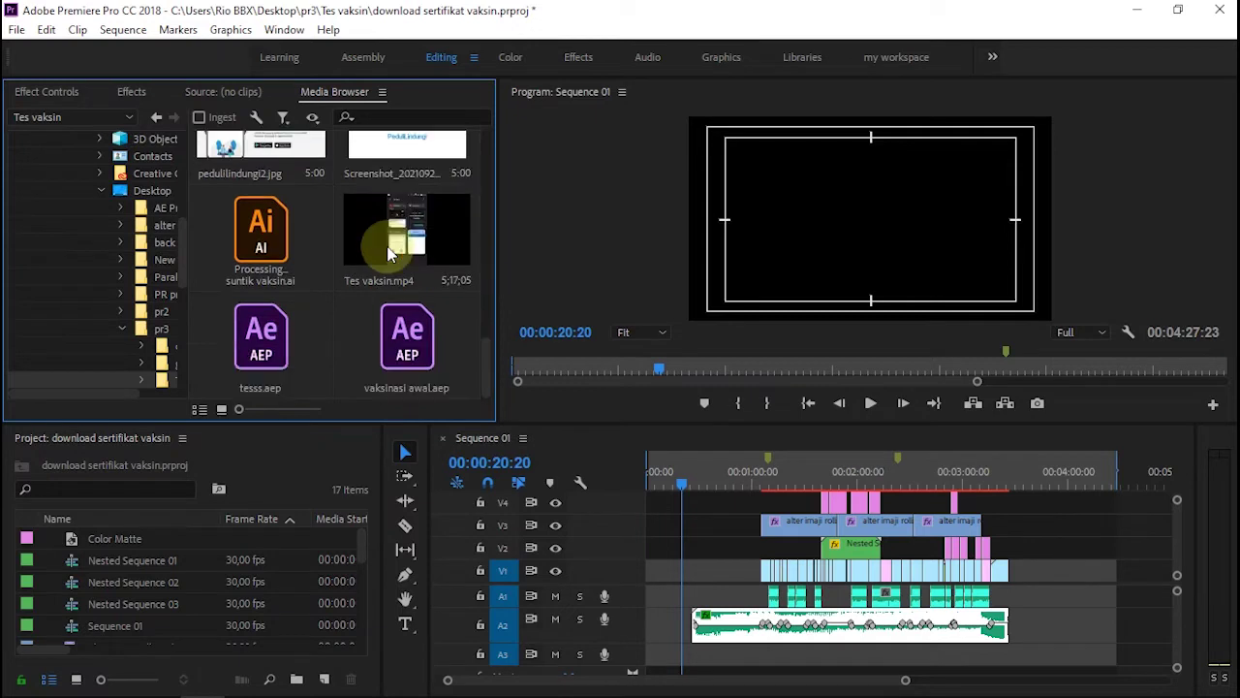
{"action": "left_click", "coordinate": [415, 358]}
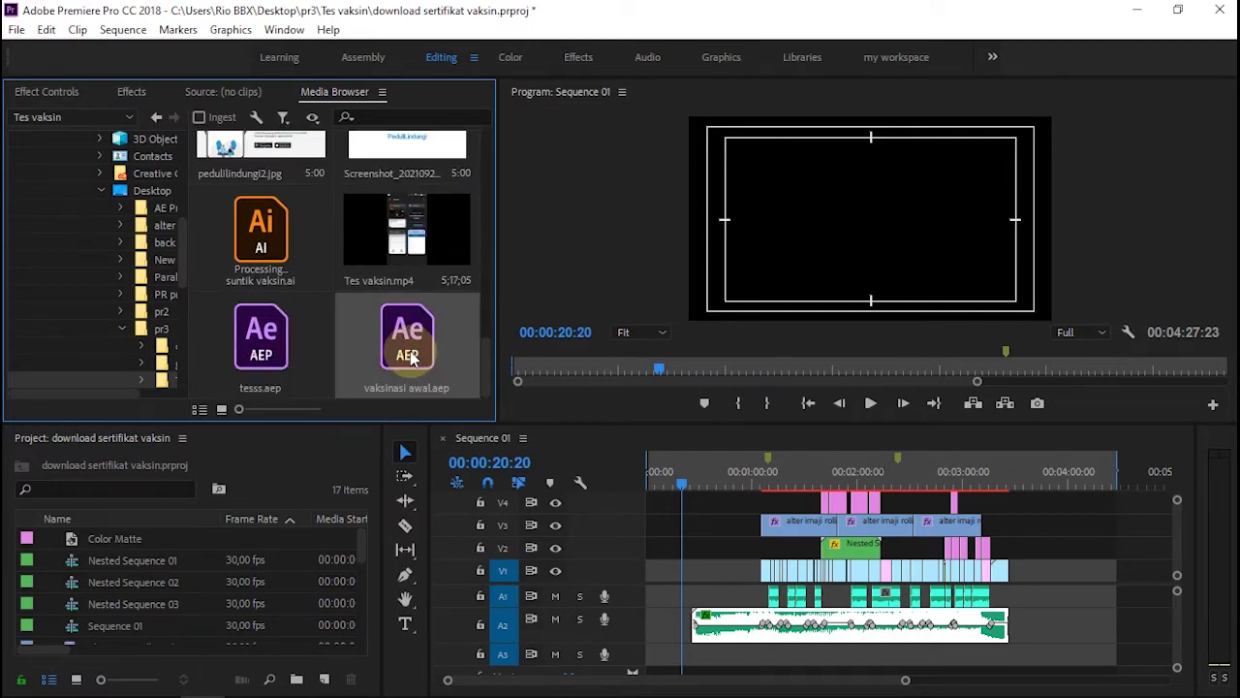
{"action": "mouse_move", "coordinate": [199, 683]}
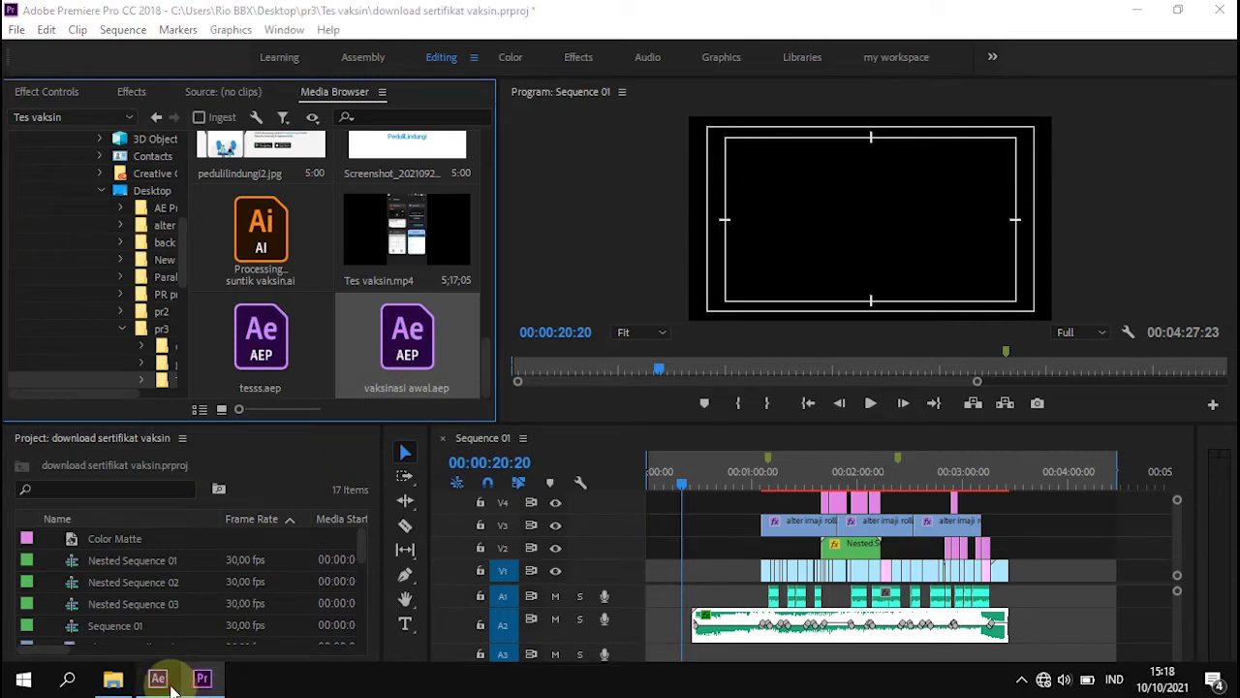
{"action": "left_click", "coordinate": [160, 679]}
{"action": "left_click", "coordinate": [37, 414]}
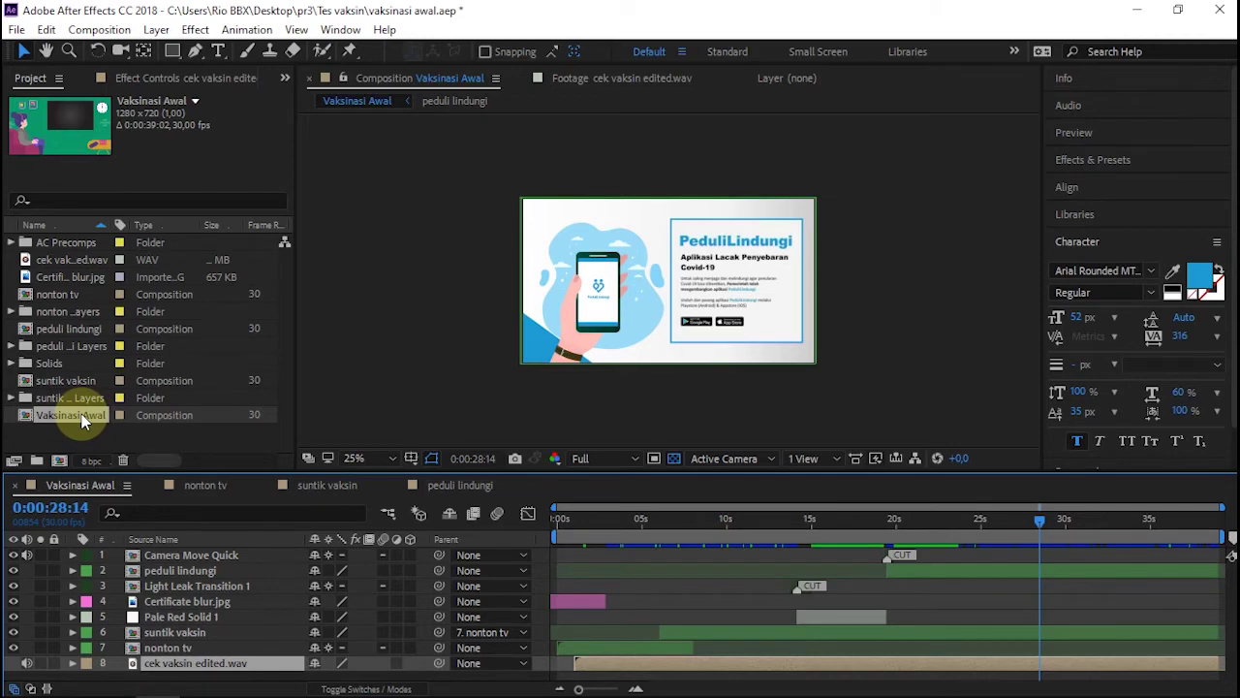
{"action": "mouse_move", "coordinate": [172, 692]}
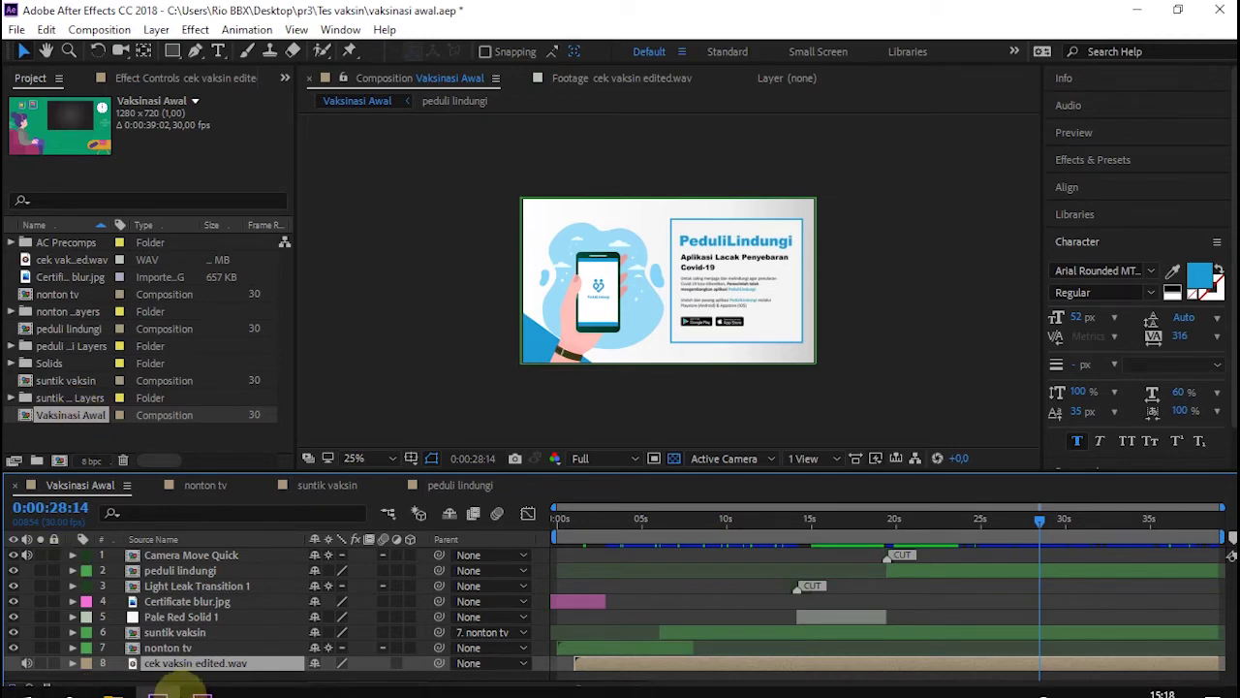
{"action": "left_click", "coordinate": [202, 678]}
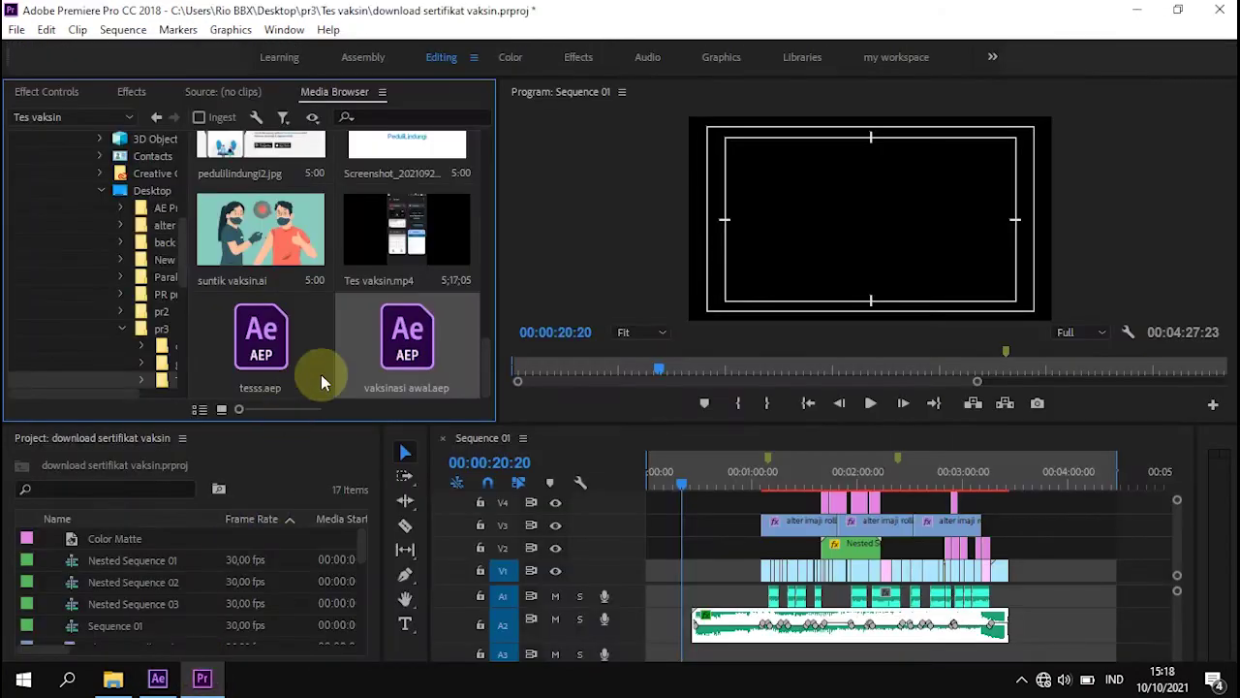
Open vaksinasi awal.aep in the Media Browser and scroll down to the Vaksinasi Awal composition.
{"action": "double_click", "coordinate": [398, 378]}
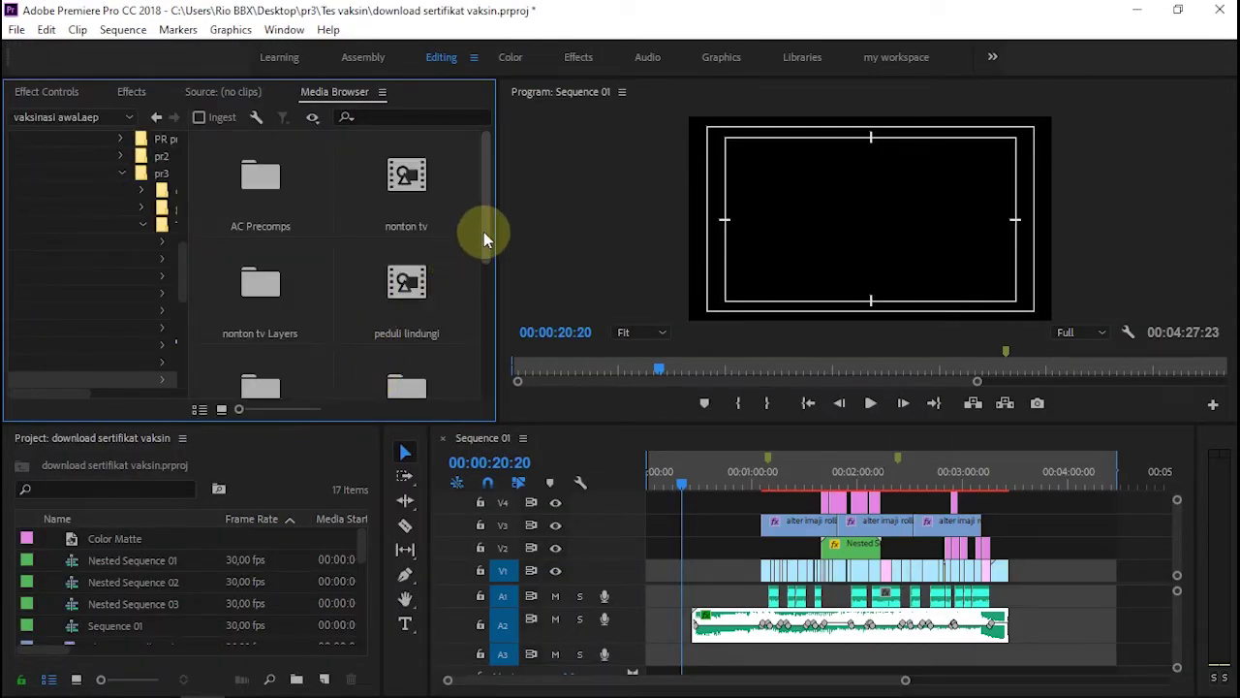
{"action": "left_click_drag", "start_coordinate": [483, 232], "coordinate": [493, 374]}
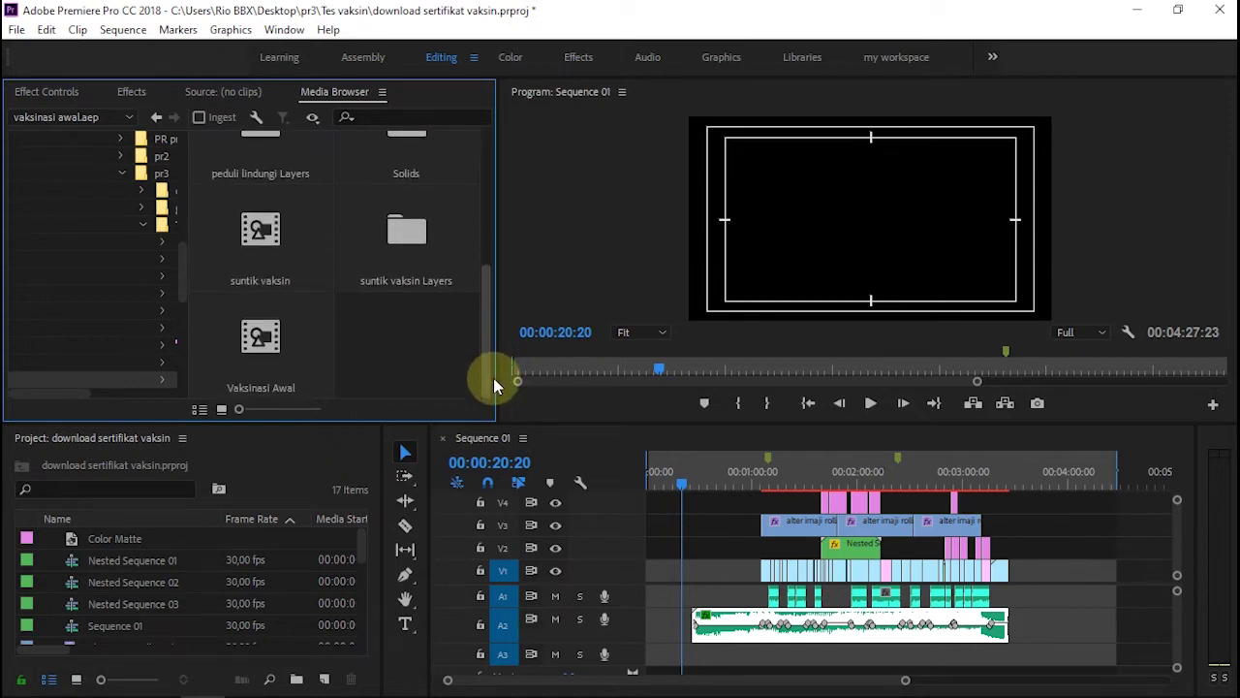
Load the Vaksinasi Awal comp into the Source Monitor and play it, stopping at 00:00:09:06.
{"action": "double_click", "coordinate": [267, 346]}
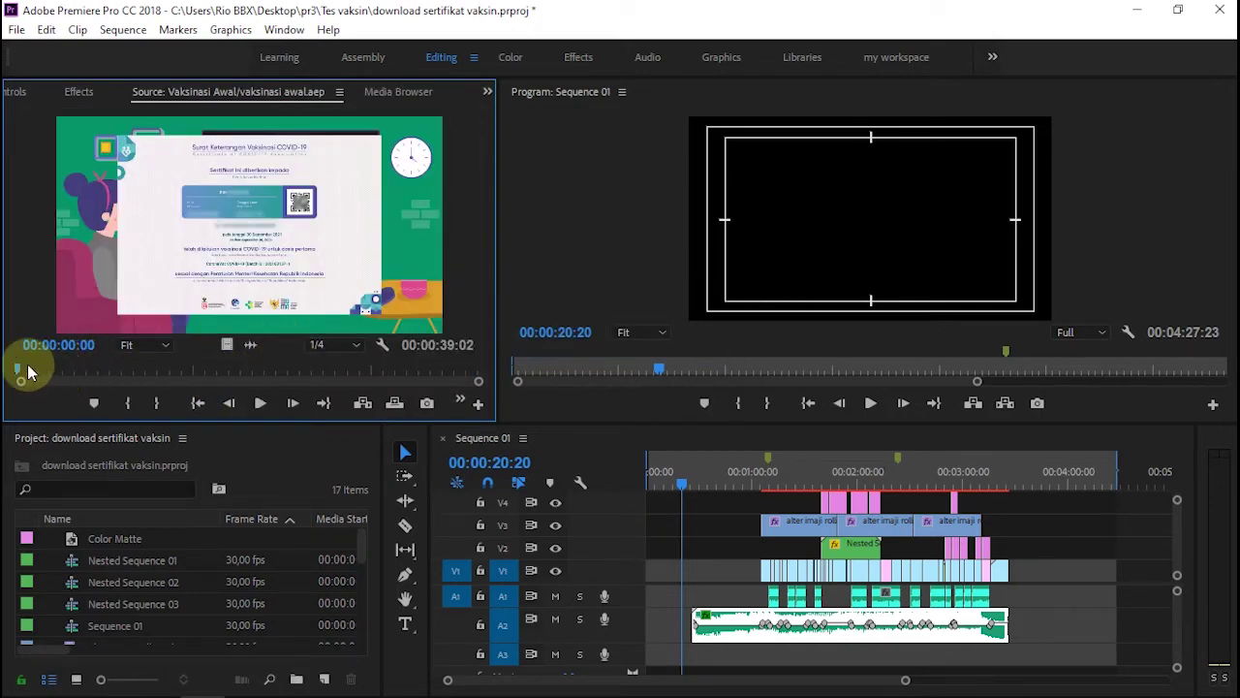
{"action": "left_click_drag", "start_coordinate": [29, 372], "coordinate": [75, 371]}
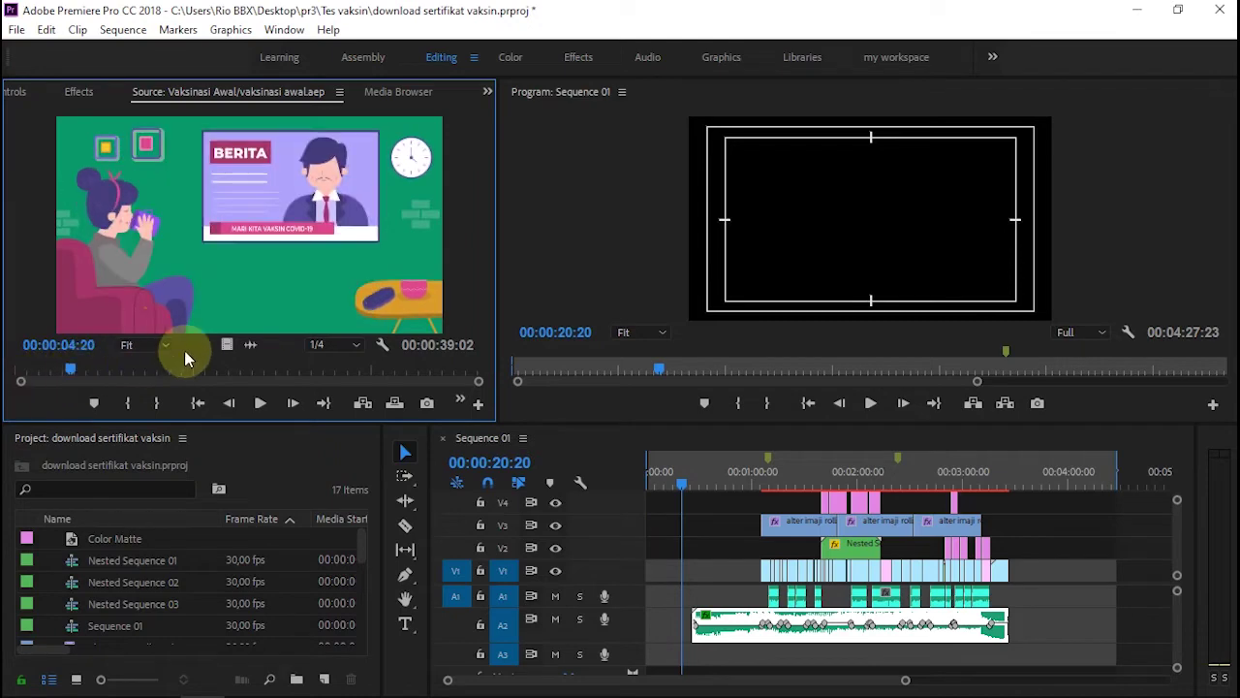
{"action": "key", "text": "space"}
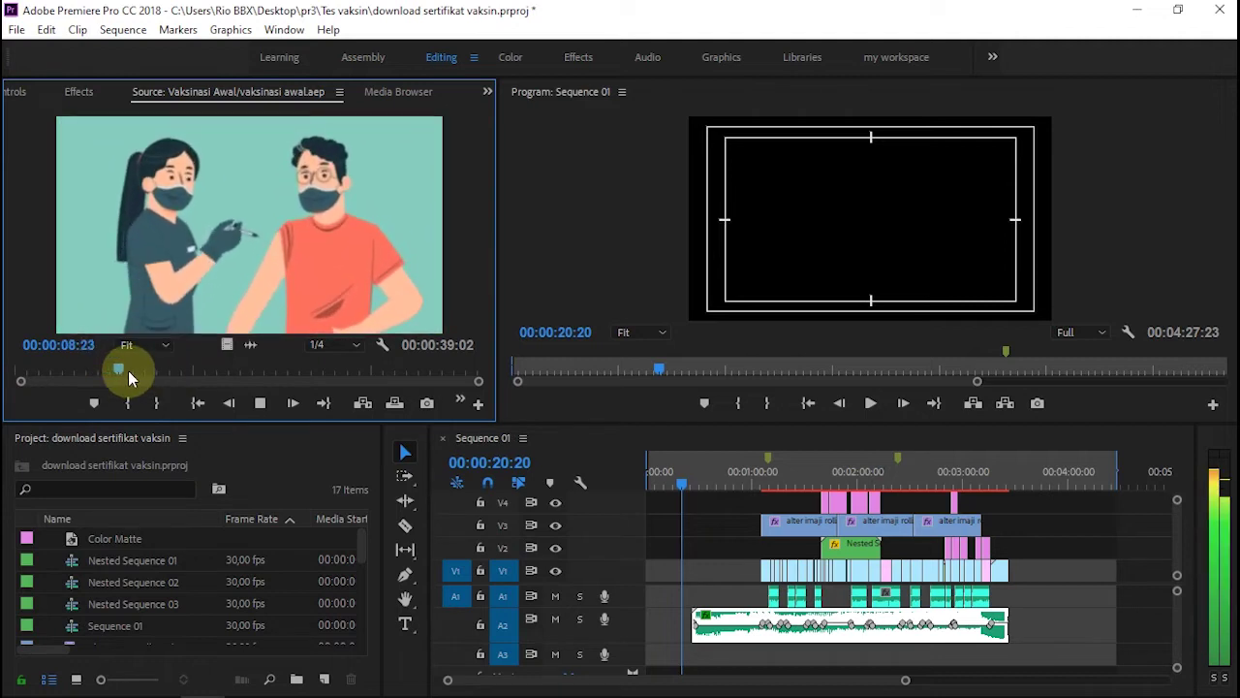
{"action": "key", "text": "space"}
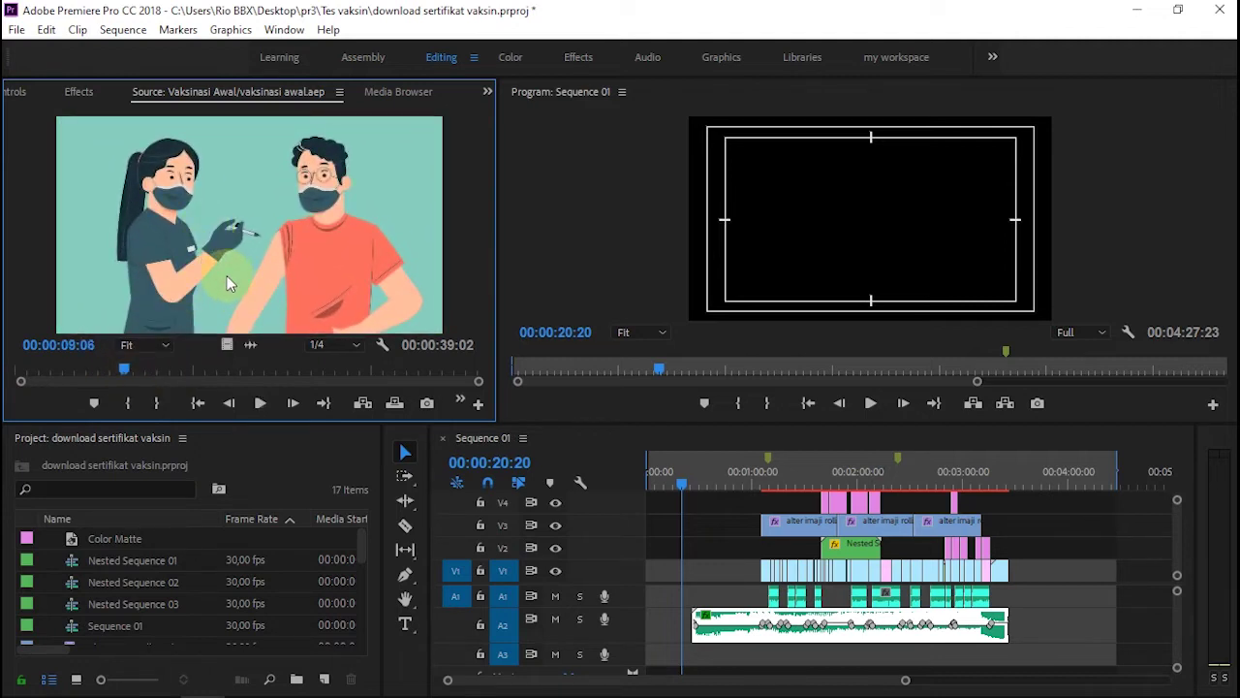
Insert the Vaksinasi Awal clip at 00:00:00 of Sequence 01 and move it to V1.
{"action": "left_click_drag", "start_coordinate": [226, 276], "coordinate": [649, 661]}
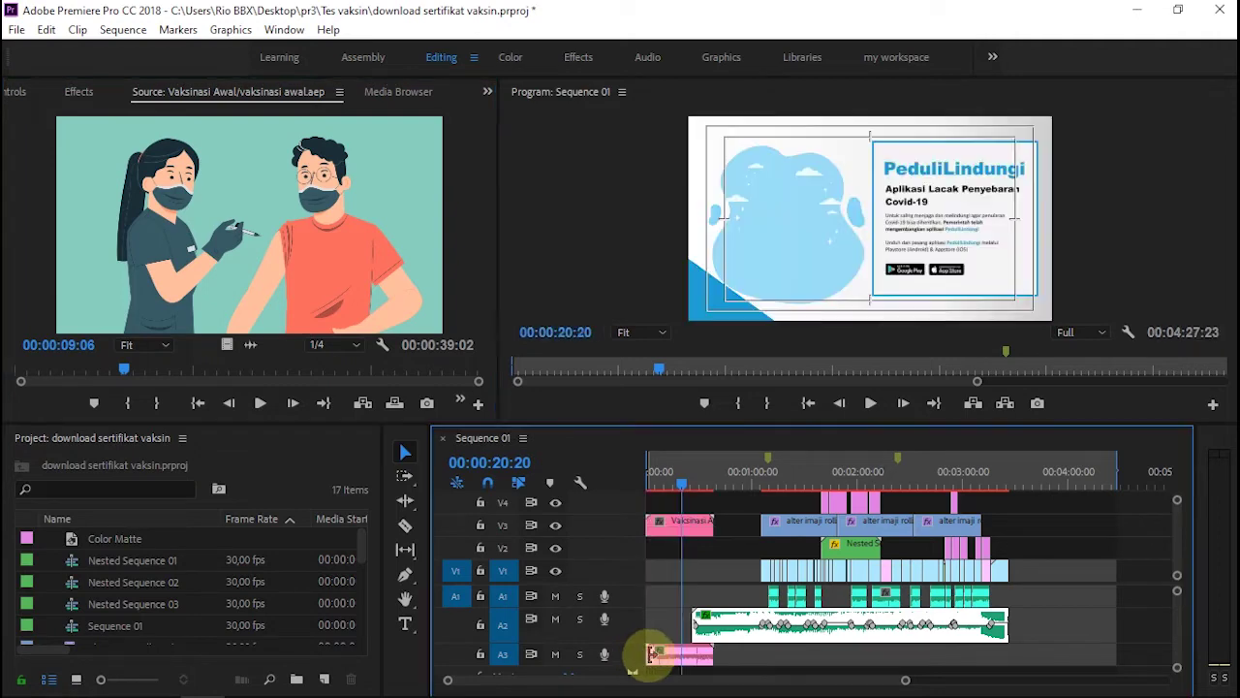
{"action": "mouse_move", "coordinate": [648, 659]}
{"action": "left_mouse_down"}
{"action": "mouse_move", "coordinate": [260, 302]}
{"action": "mouse_move", "coordinate": [736, 632]}
{"action": "left_mouse_up"}
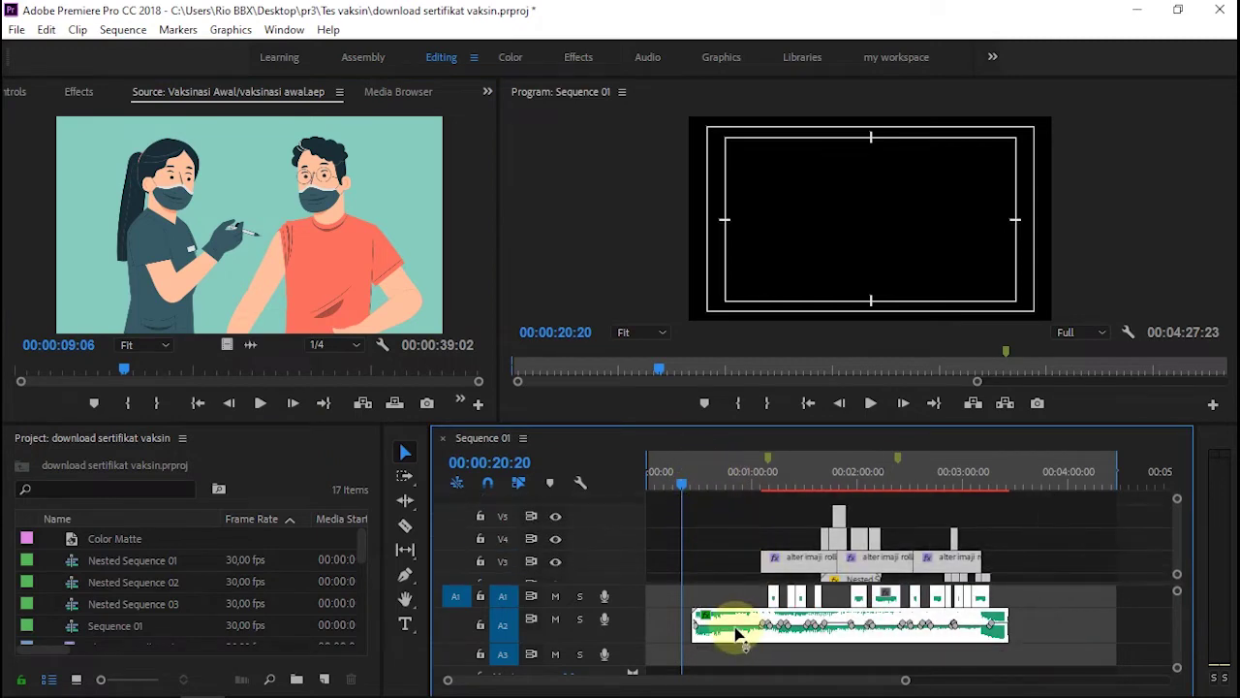
{"action": "left_click_drag", "start_coordinate": [733, 625], "coordinate": [234, 275]}
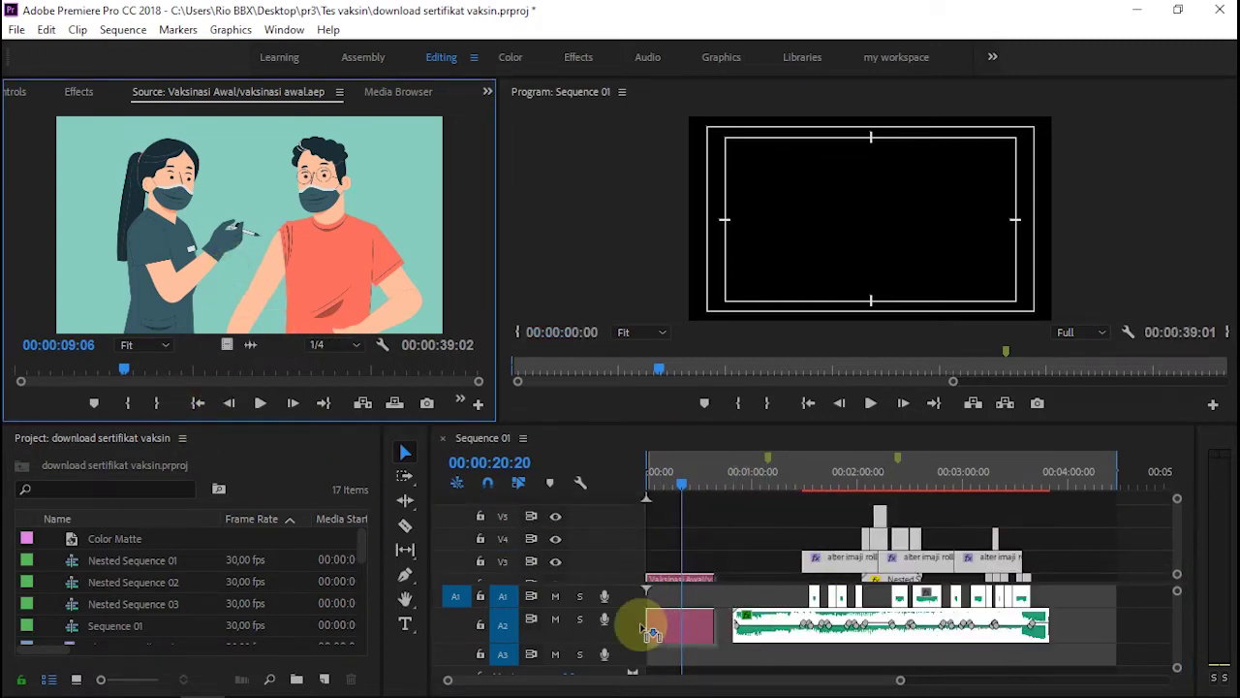
{"action": "left_click_drag", "start_coordinate": [235, 275], "coordinate": [644, 625]}
{"action": "scroll", "coordinate": [1190, 560], "scroll_direction": "down", "scroll_amount": 2}
{"action": "scroll", "coordinate": [1190, 559], "scroll_direction": "down", "scroll_amount": 1}
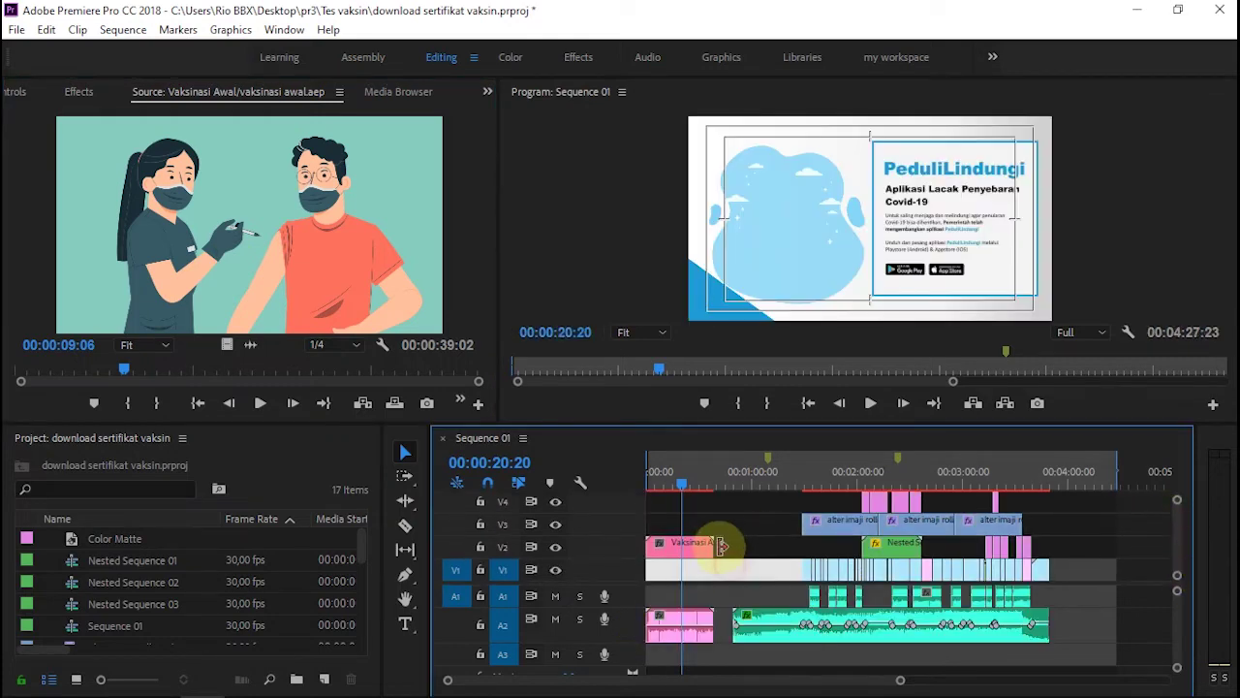
{"action": "left_click_drag", "start_coordinate": [708, 546], "coordinate": [700, 570]}
Scrub through the Vaksinasi clip on V1 to 00:00:33:18, then bring After Effects forward.
{"action": "left_click_drag", "start_coordinate": [679, 482], "coordinate": [694, 496]}
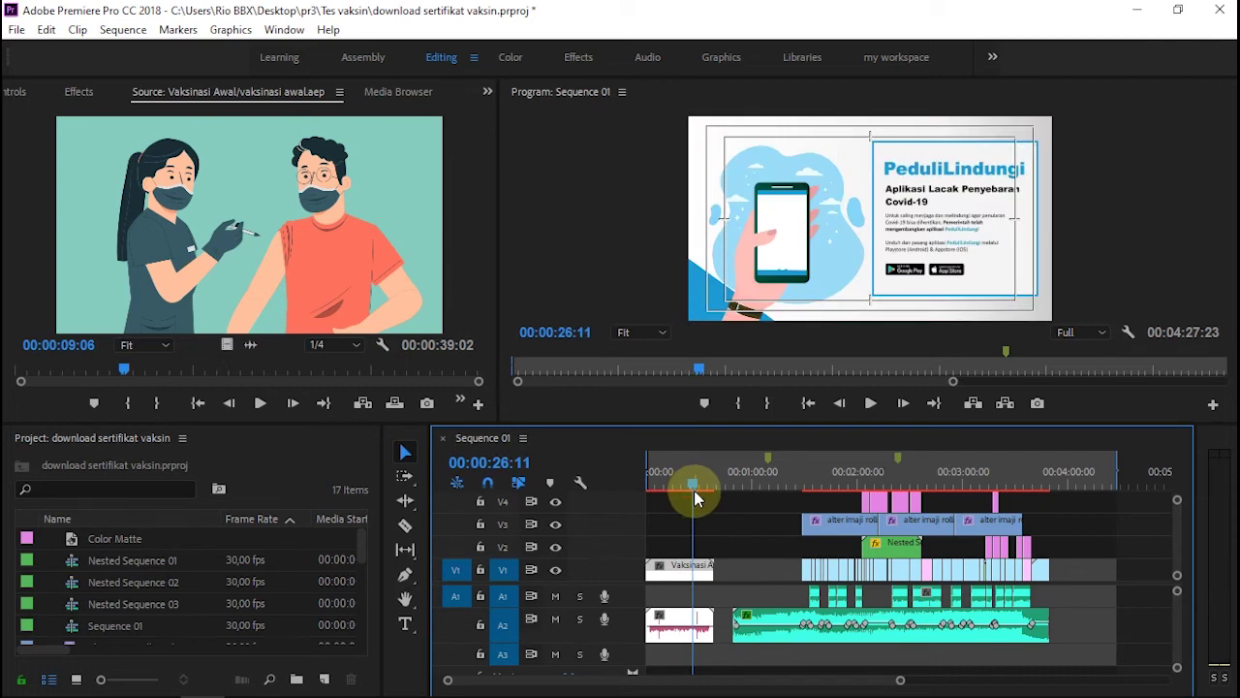
{"action": "left_click_drag", "start_coordinate": [698, 481], "coordinate": [706, 484]}
{"action": "left_click", "coordinate": [698, 564]}
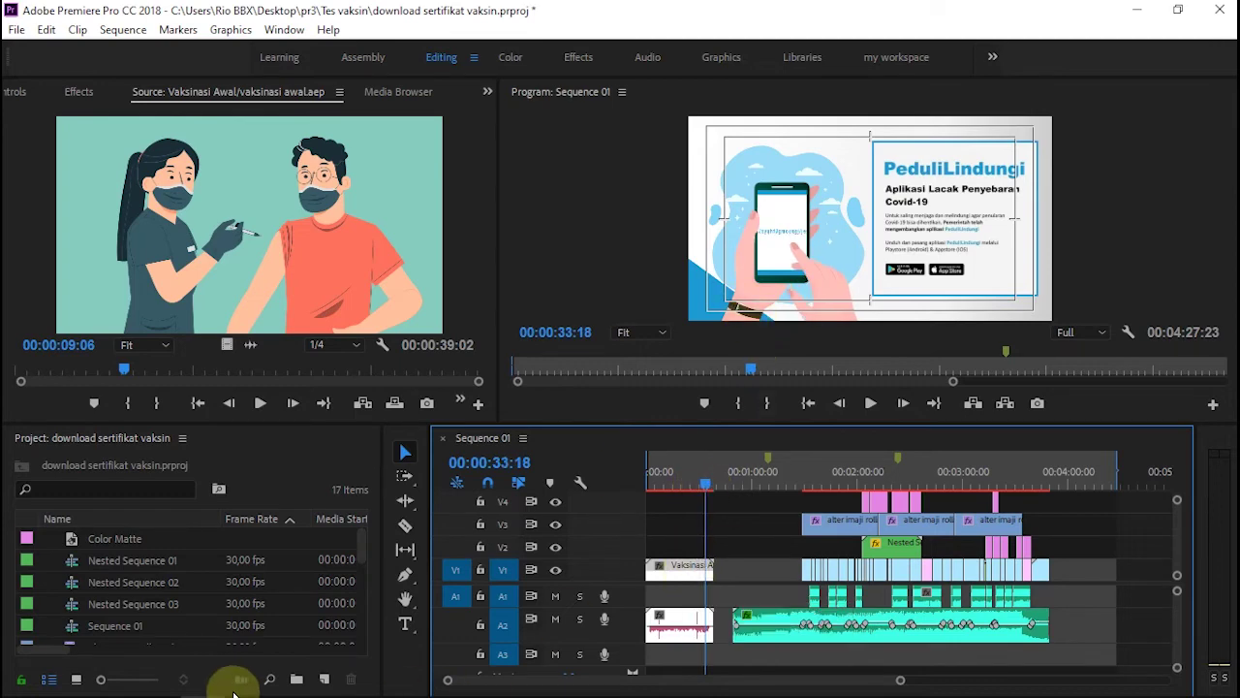
{"action": "left_click", "coordinate": [158, 679]}
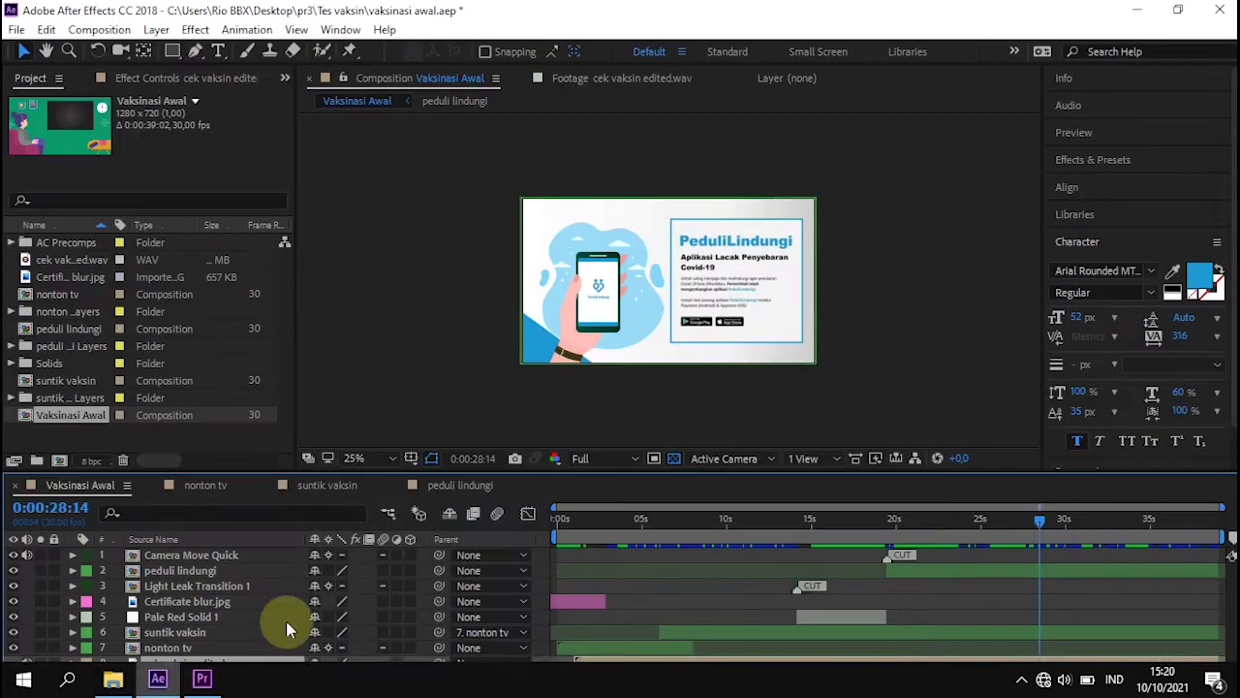
In the peduli lindungi precomp, change the PeduliLindungi.id phone text to ALTER IMAJI and save.
{"action": "double_click", "coordinate": [199, 585]}
{"action": "left_click", "coordinate": [851, 521]}
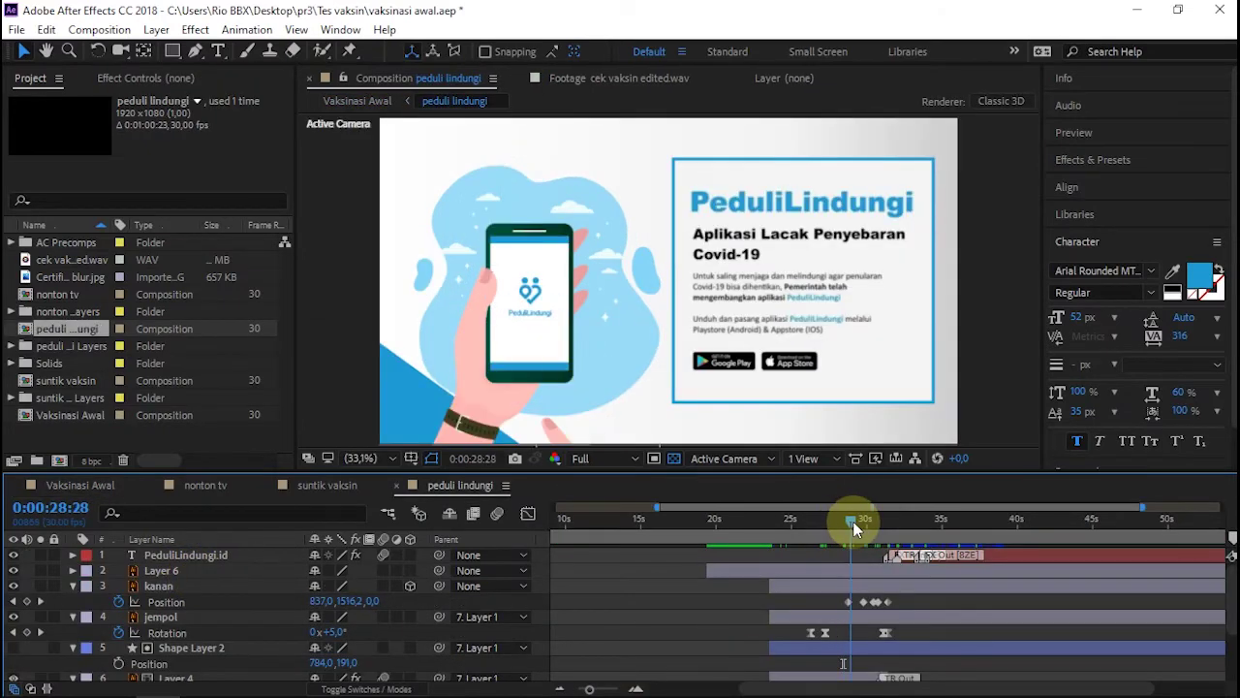
{"action": "left_click", "coordinate": [1029, 519]}
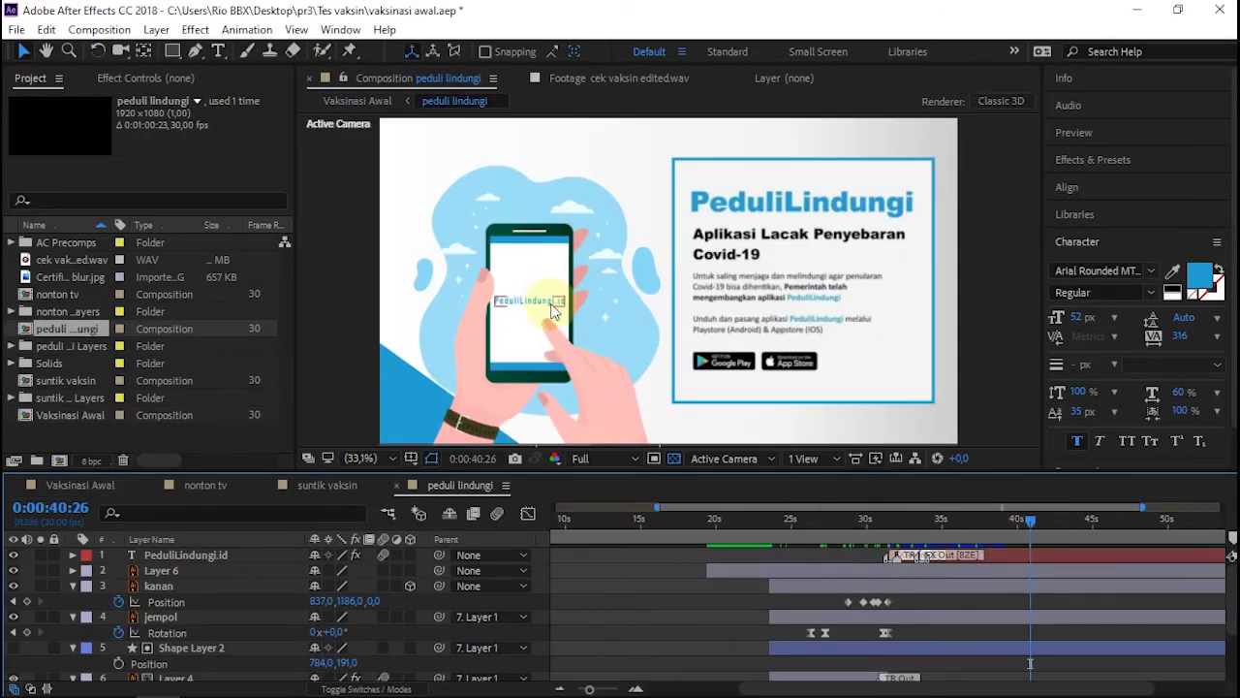
{"action": "double_click", "coordinate": [553, 305]}
{"action": "left_click", "coordinate": [553, 305]}
{"action": "type", "text": "ALTER IMAJI"}
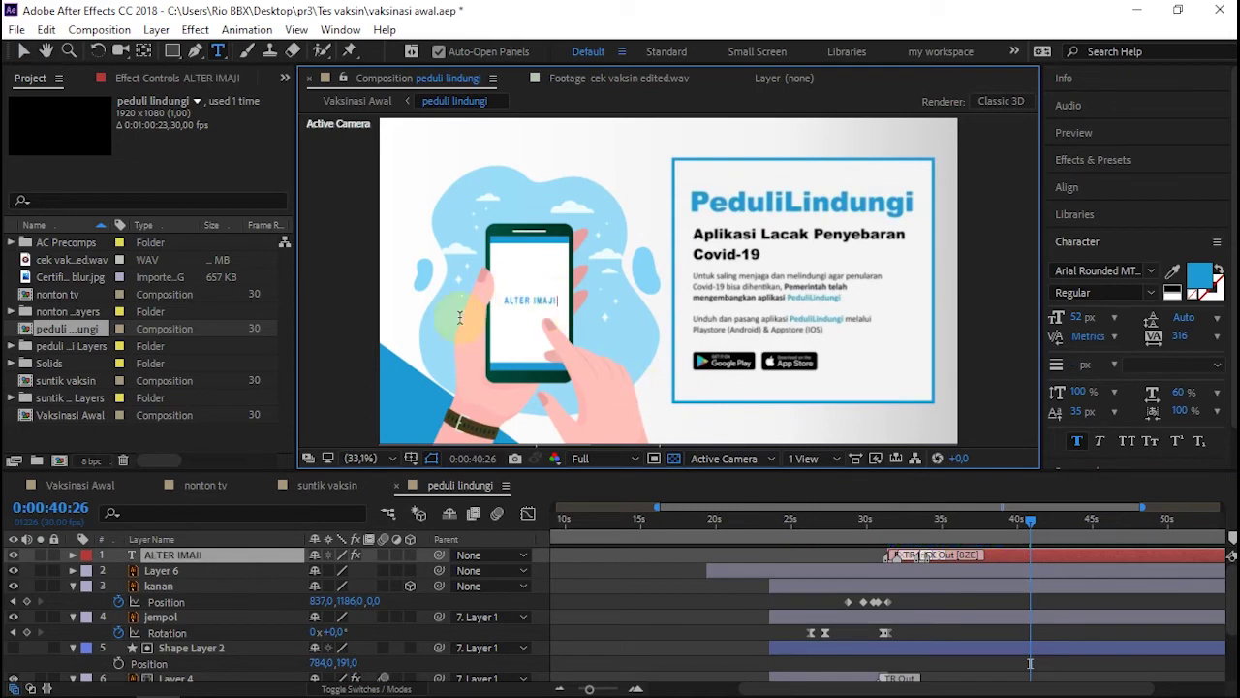
{"action": "left_click", "coordinate": [23, 51]}
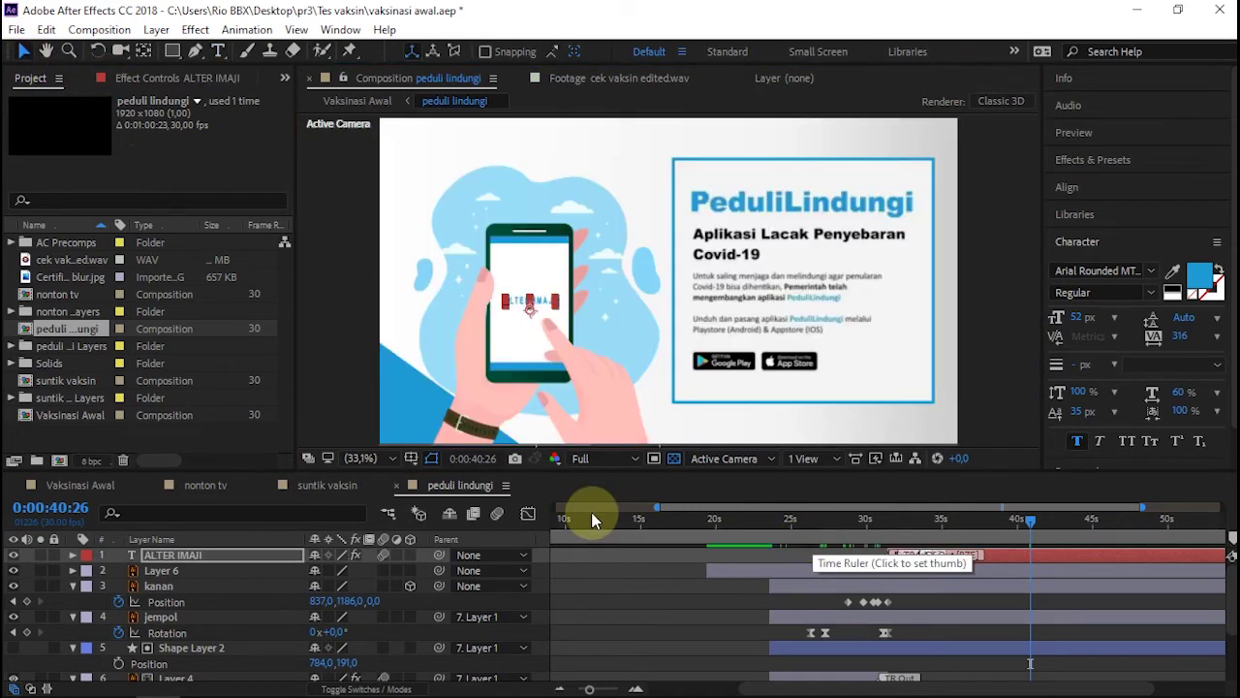
{"action": "left_click", "coordinate": [965, 520]}
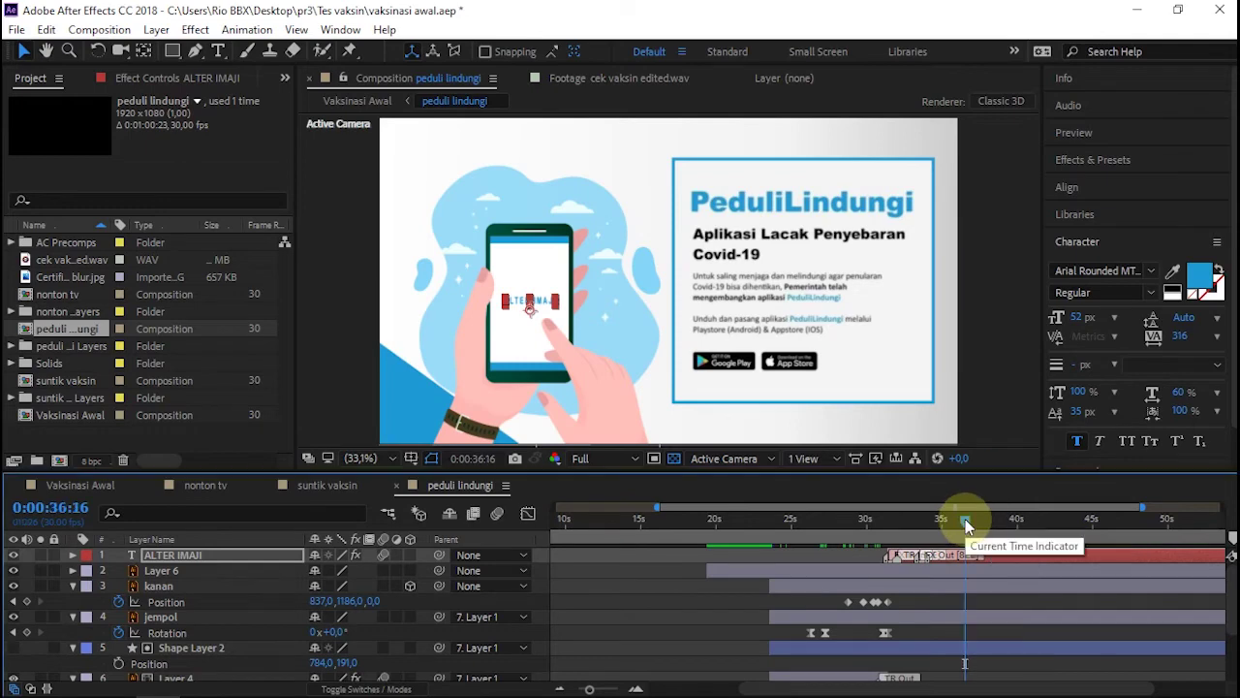
{"action": "key", "text": "ctrl+s"}
Back in Premiere Pro, check the phone shot's ALTER IMAJI text at 75% Program Monitor zoom.
{"action": "left_click", "coordinate": [246, 681]}
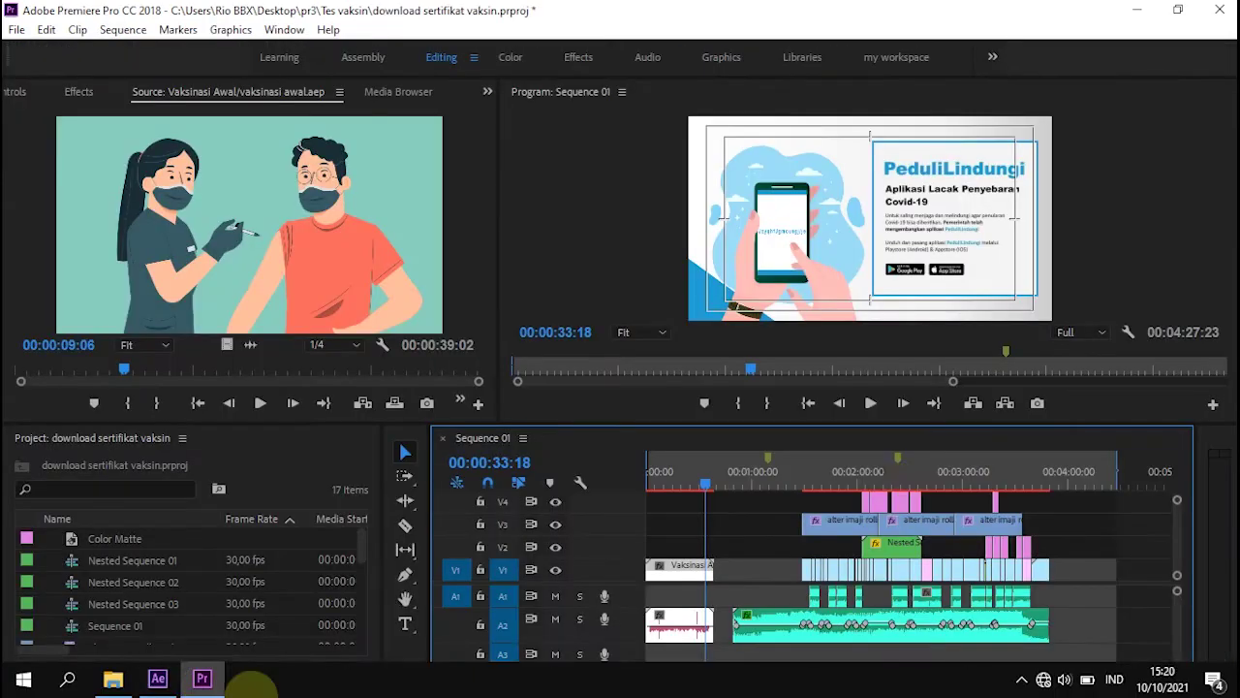
{"action": "left_click_drag", "start_coordinate": [715, 501], "coordinate": [708, 490]}
{"action": "left_click", "coordinate": [635, 332]}
{"action": "left_click", "coordinate": [637, 435]}
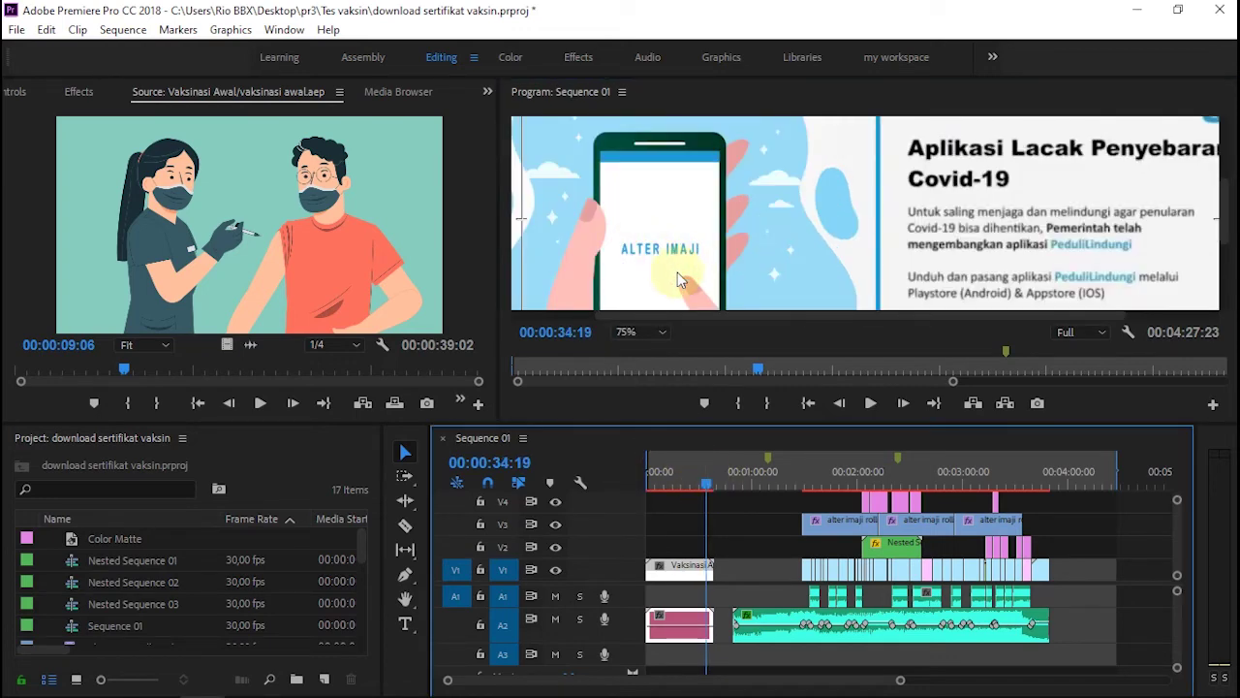
{"action": "left_click", "coordinate": [817, 568]}
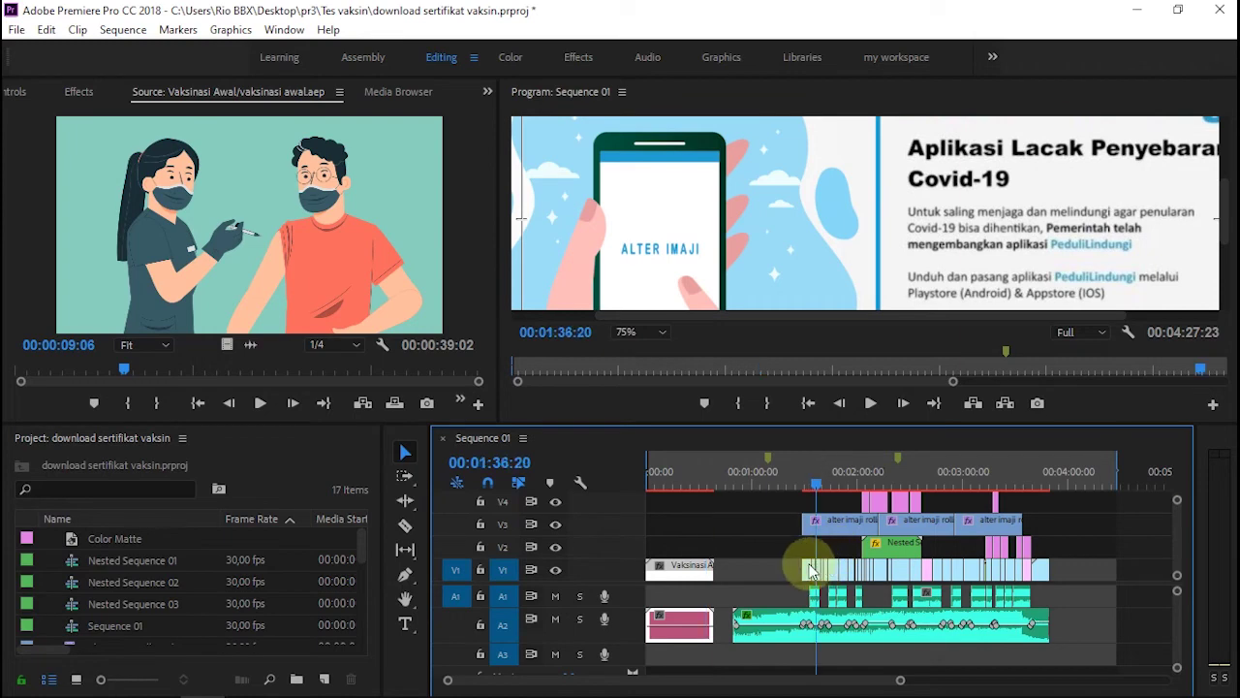
{"action": "left_click", "coordinate": [636, 333]}
Reset the preview zoom to Fit and drag the later clips up against the Vaksinasi clip.
{"action": "left_click", "coordinate": [629, 351]}
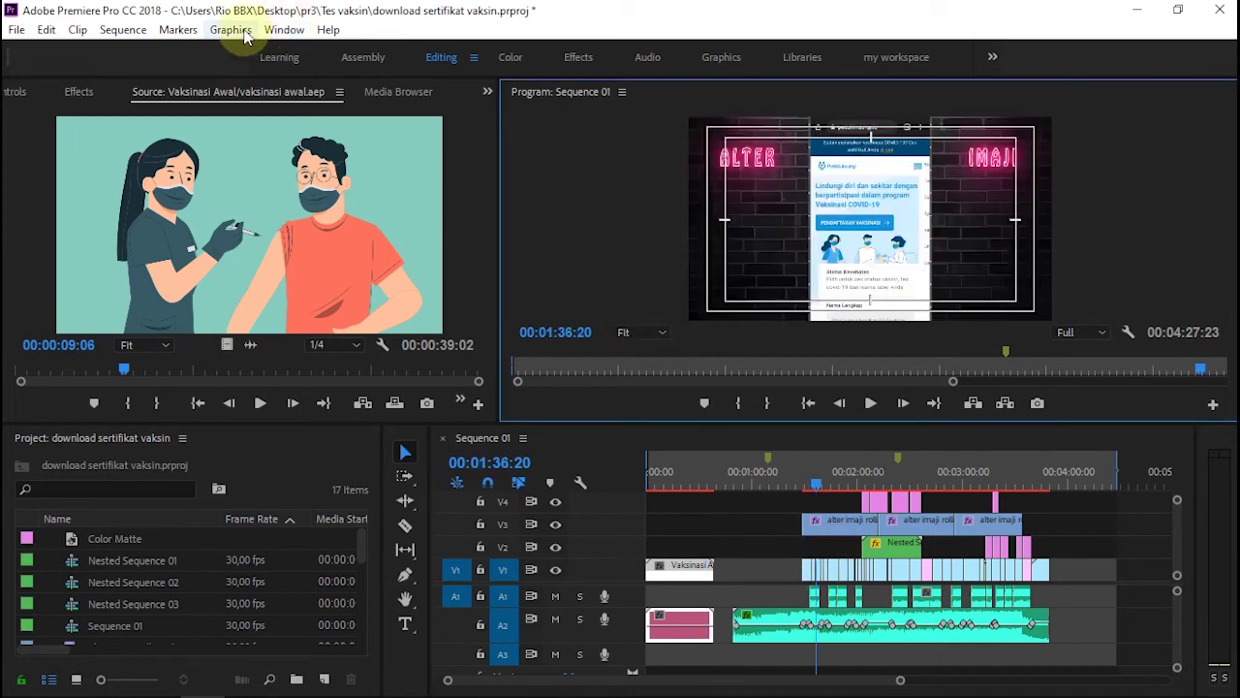
{"action": "left_click", "coordinate": [283, 30]}
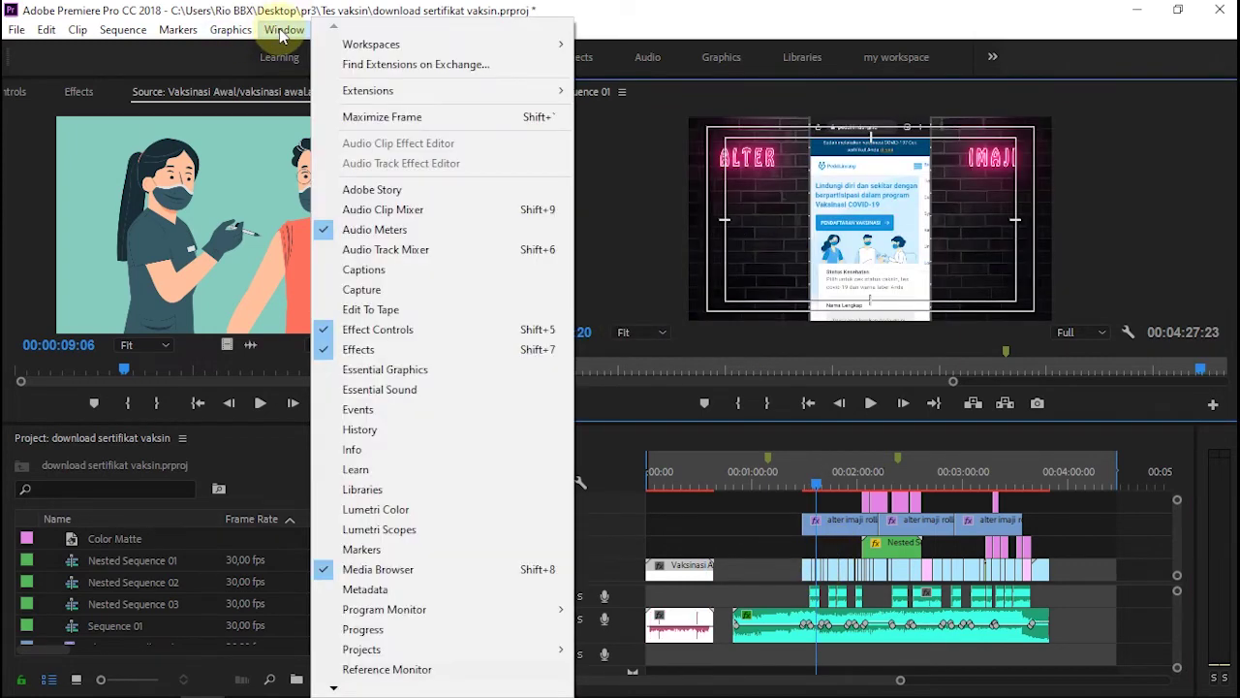
{"action": "left_click", "coordinate": [283, 34]}
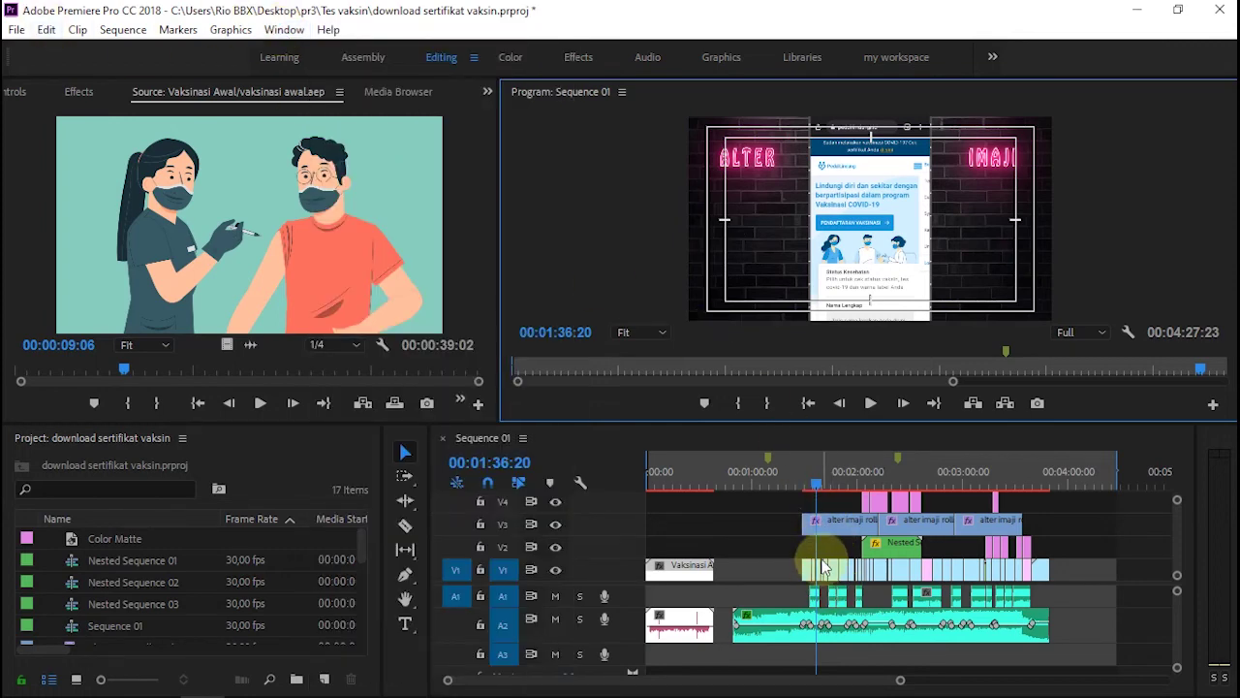
{"action": "right_click", "coordinate": [819, 566]}
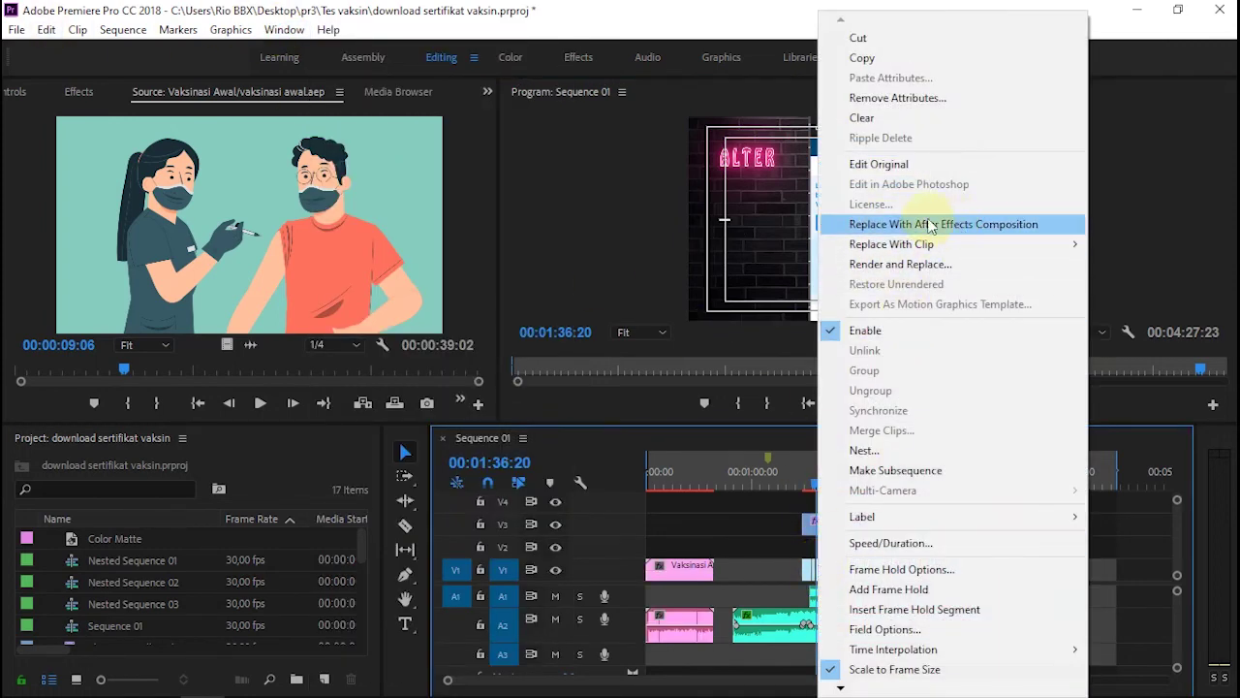
{"action": "mouse_move", "coordinate": [937, 254]}
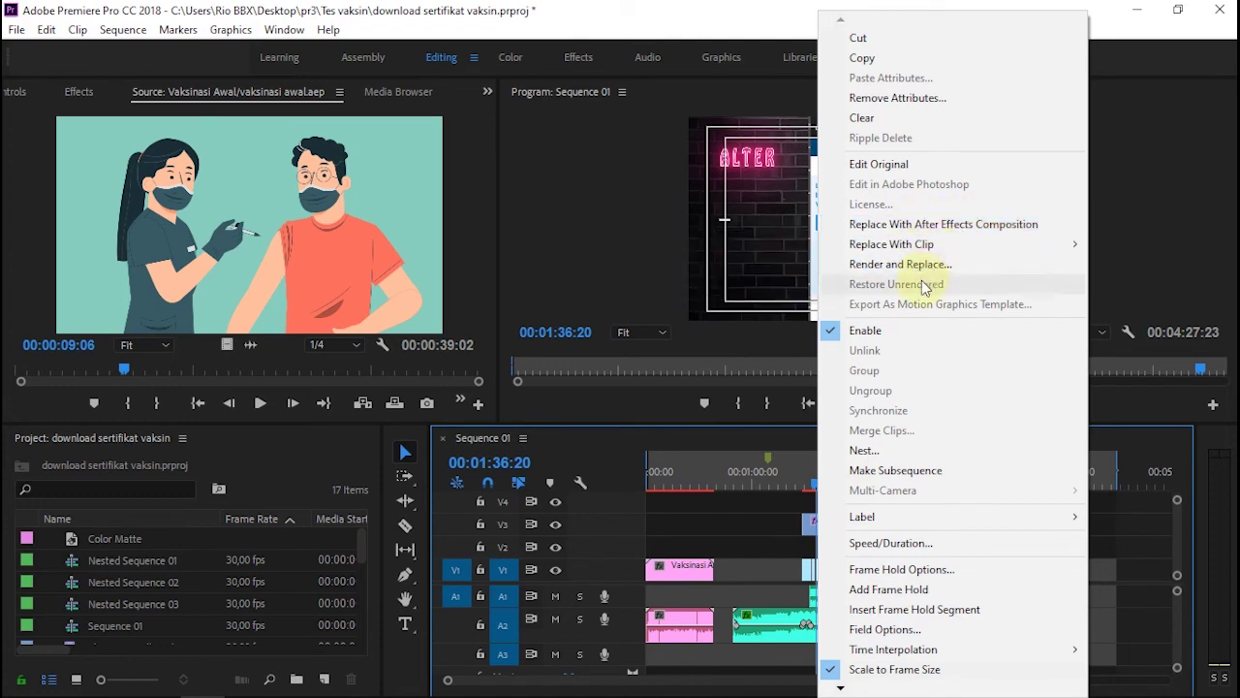
{"action": "left_click", "coordinate": [725, 275]}
{"action": "mouse_move", "coordinate": [793, 574]}
{"action": "left_mouse_down"}
{"action": "mouse_move", "coordinate": [751, 625]}
{"action": "mouse_move", "coordinate": [692, 626]}
{"action": "mouse_move", "coordinate": [665, 586]}
{"action": "left_mouse_up"}
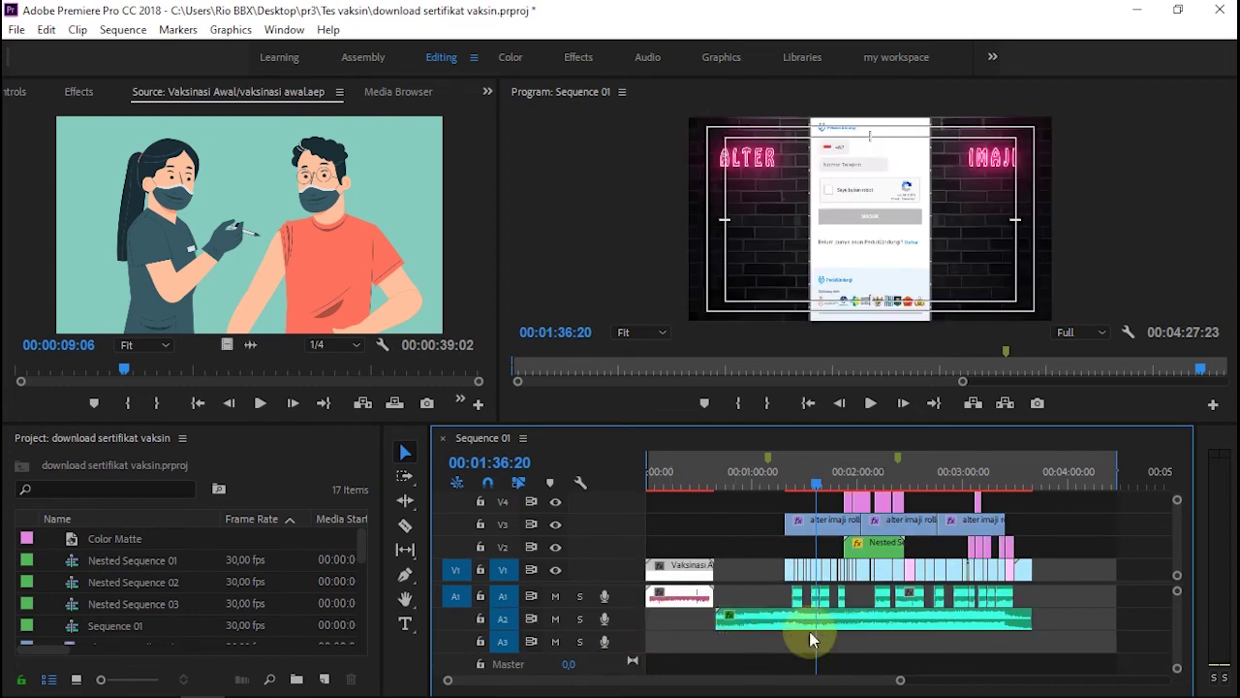
Close the gap after the Vaksinasi Awal clip, mark the sequence out at 00:03:00:06, and save.
{"action": "left_click_drag", "start_coordinate": [742, 534], "coordinate": [665, 623]}
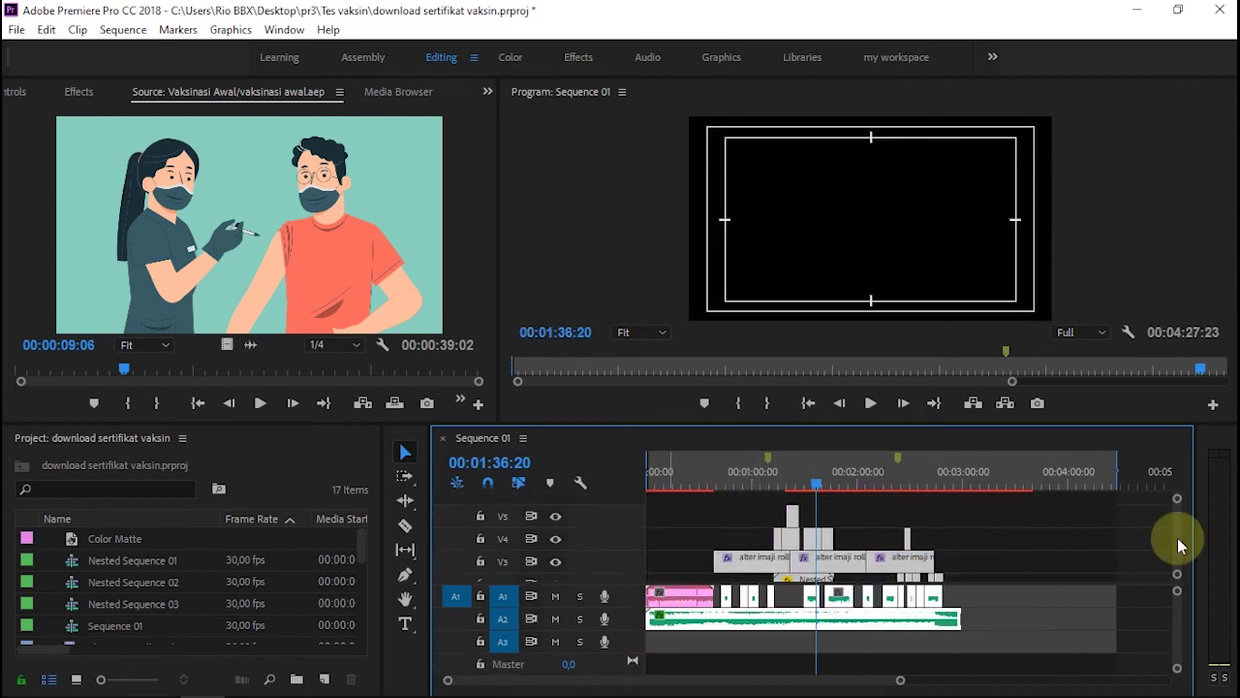
{"action": "scroll", "coordinate": [1177, 534], "scroll_direction": "up", "scroll_amount": 2}
{"action": "scroll", "coordinate": [1032, 553], "scroll_direction": "down", "scroll_amount": 2}
{"action": "left_click_drag", "start_coordinate": [942, 475], "coordinate": [962, 475]}
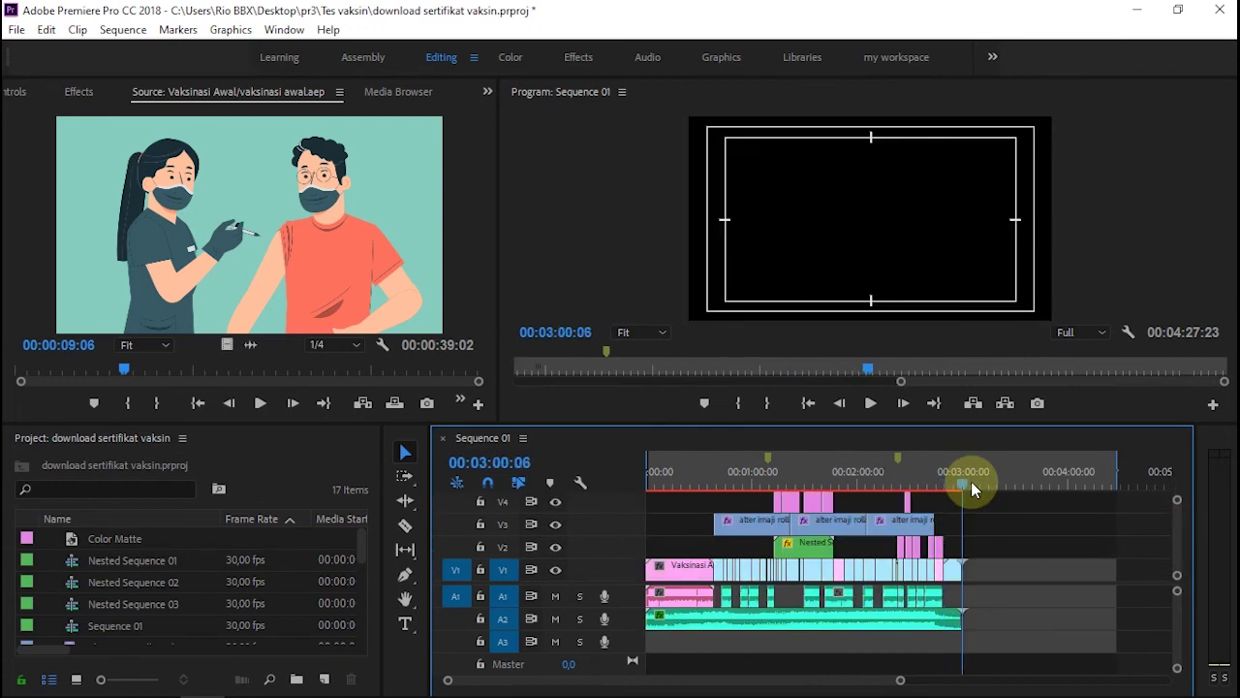
{"action": "left_click", "coordinate": [861, 475]}
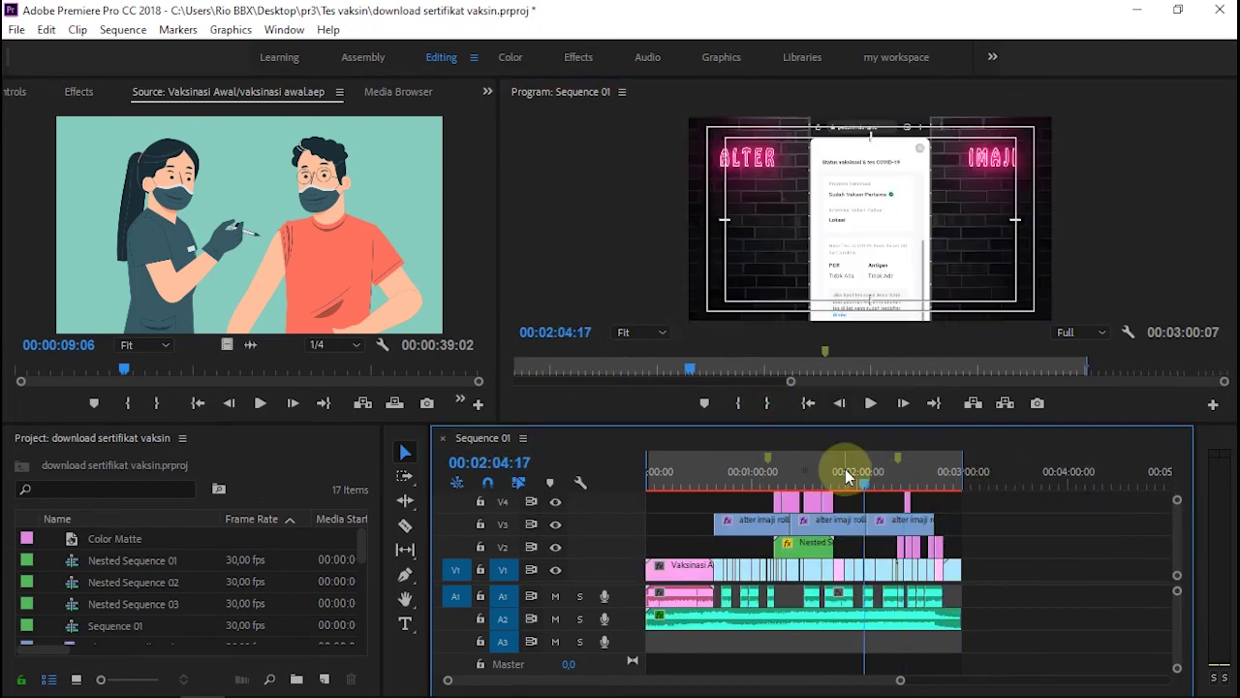
{"action": "key", "text": "ctrl+s"}
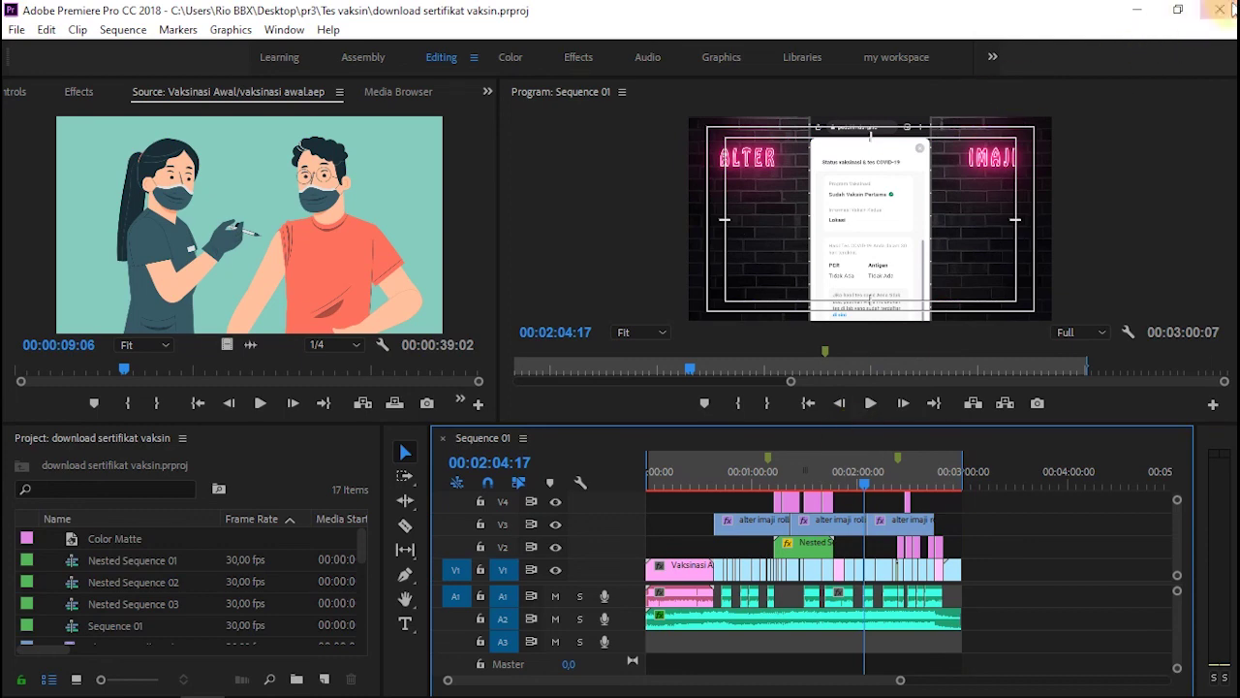